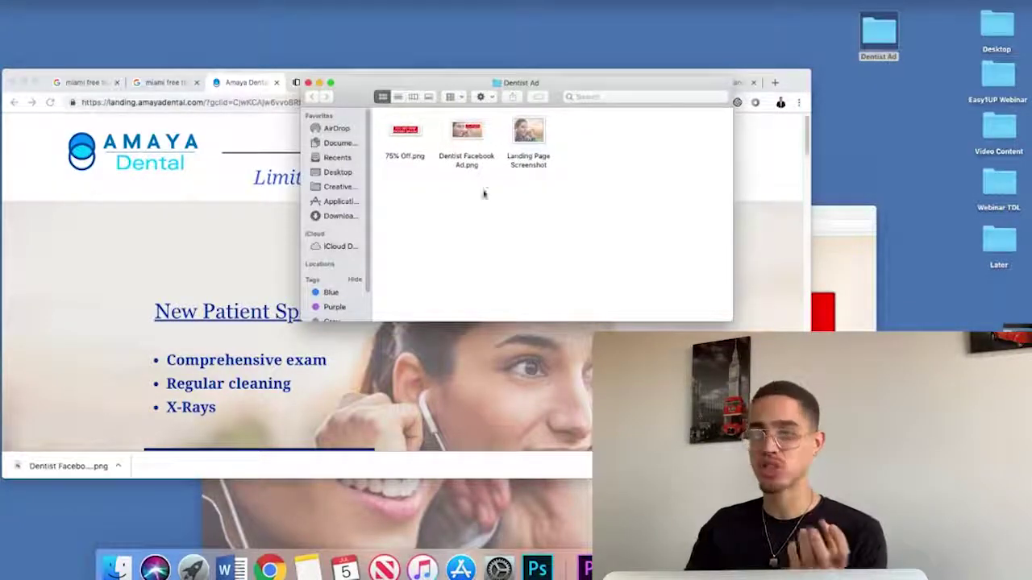
- Preview the Dentist Facebook Ad image from the Dentist Ad folder and close it
double_click(467, 134)
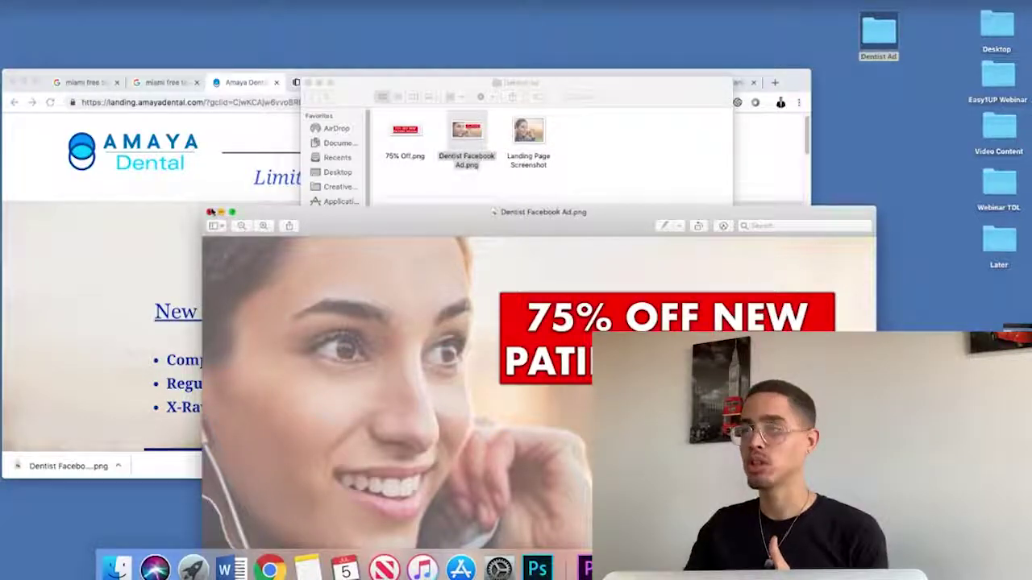
left_click(210, 211)
left_click(280, 275)
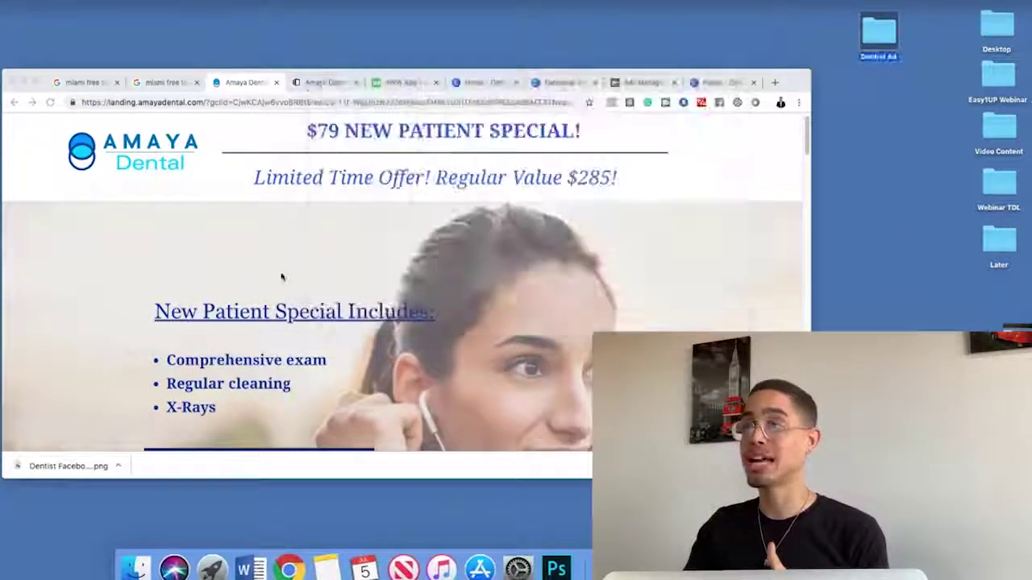
- Switch to Facebook Ads Manager and create a new campaign named "Dentist Retargeting Ad"
left_click(641, 82)
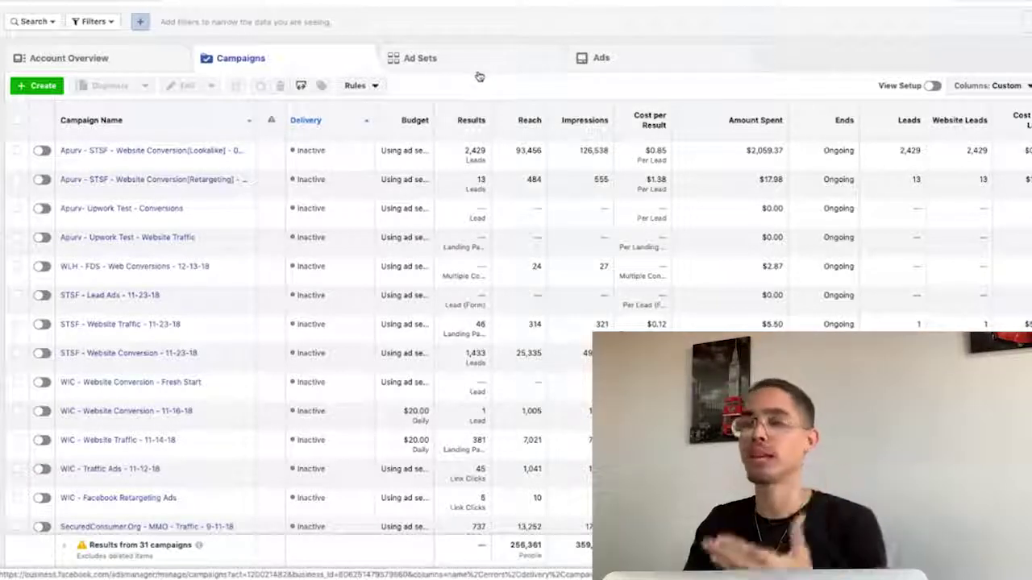
left_click(42, 86)
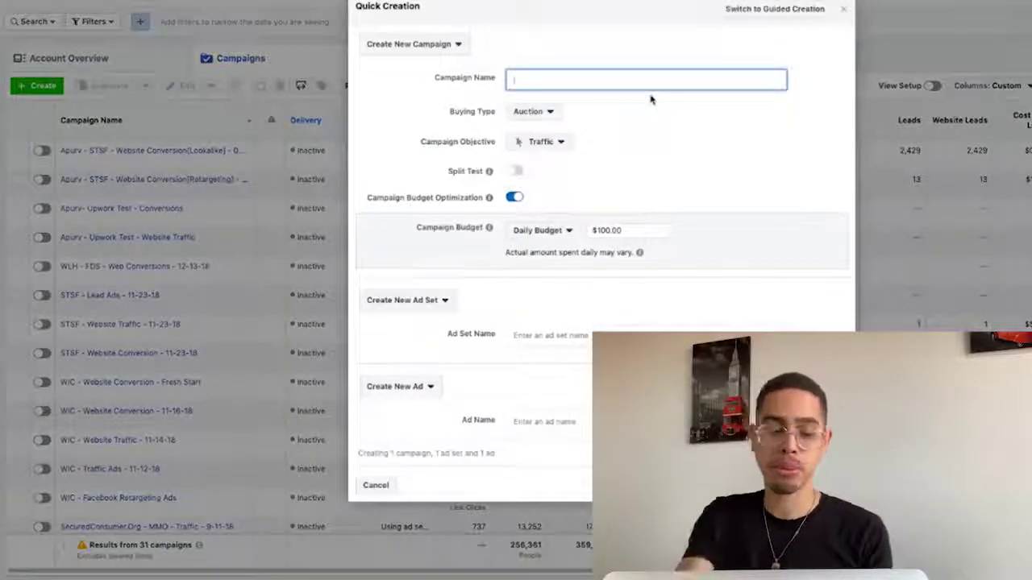
type("Del")
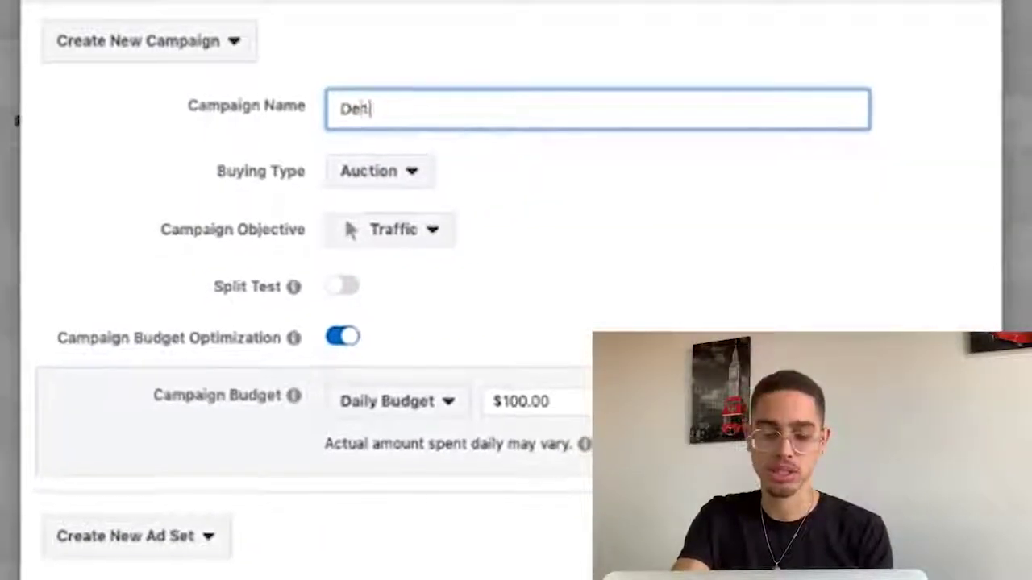
type("tist Retar")
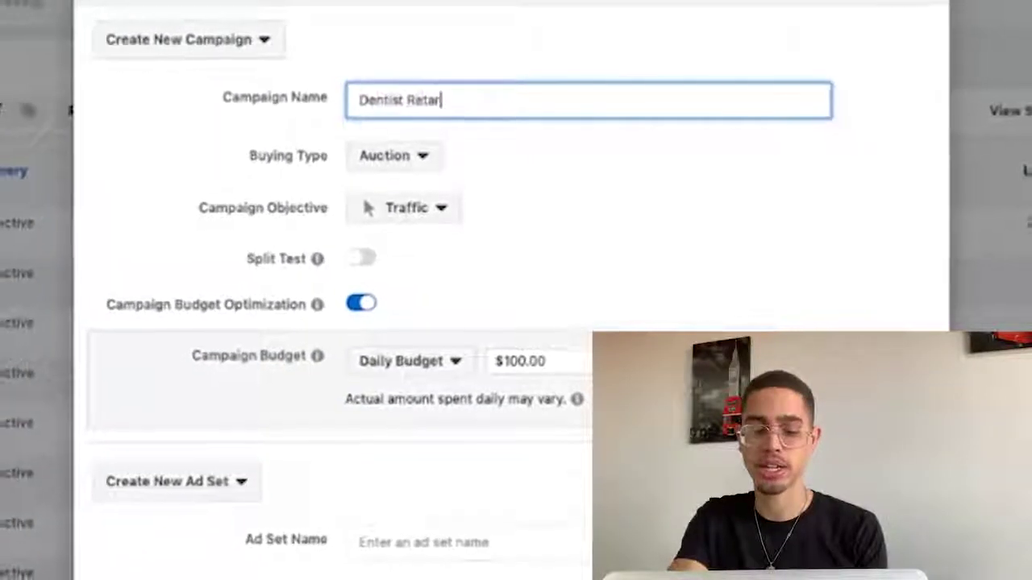
type("geting Ad")
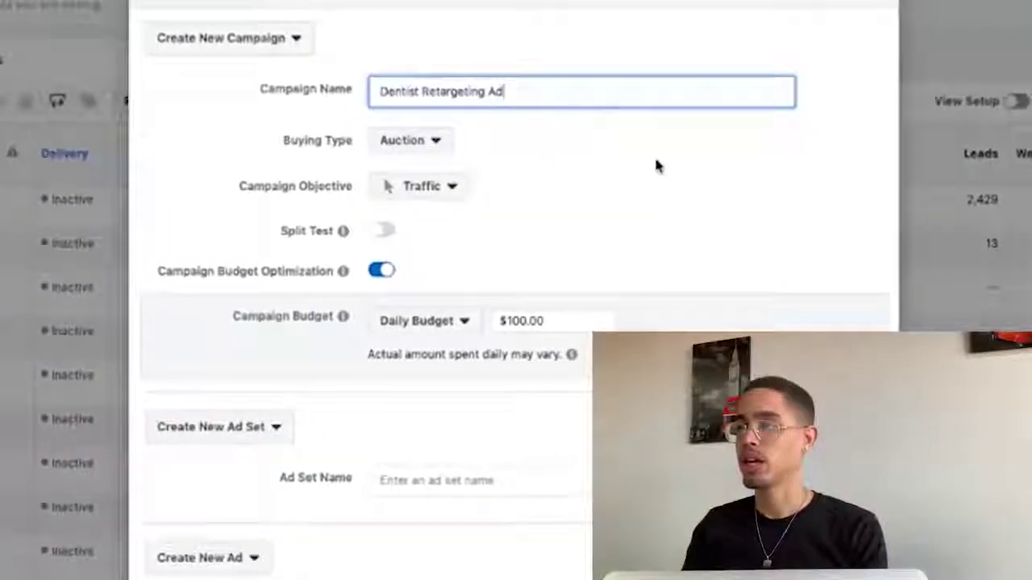
- Set the campaign objective to Conversions with a daily budget of $20.00 and save the campaign as a draft
left_click(443, 189)
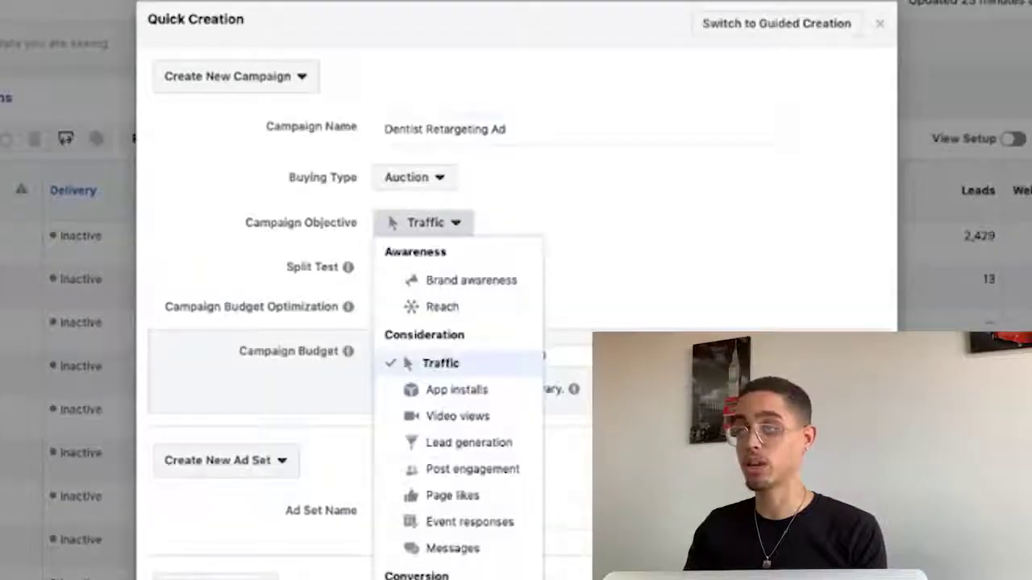
left_click(442, 574)
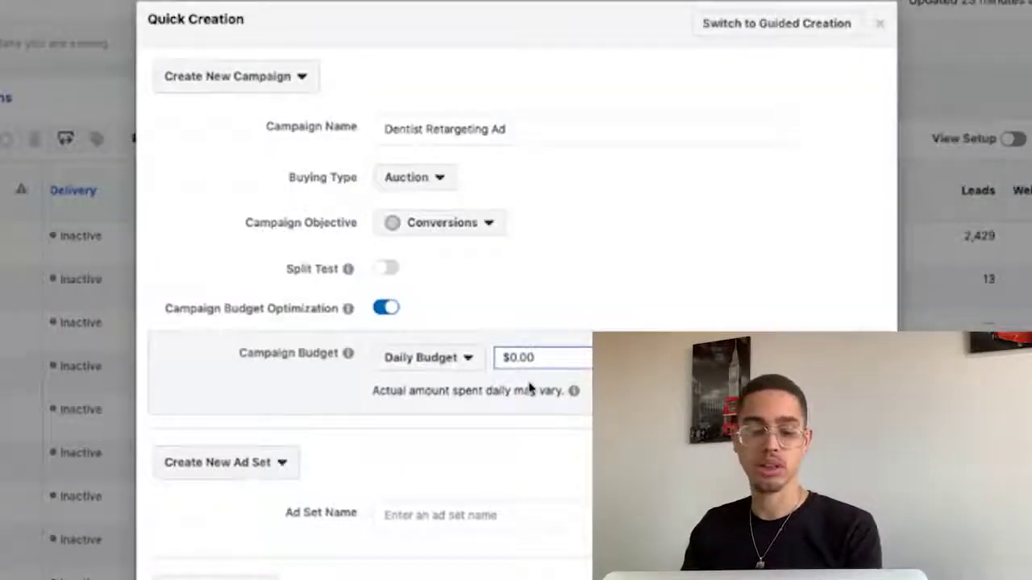
left_click(600, 292)
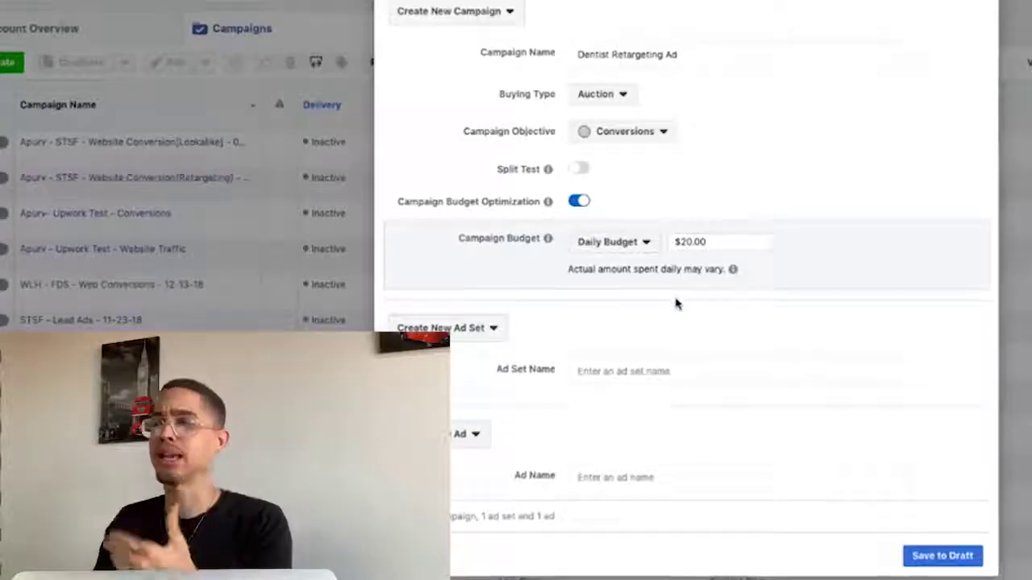
left_click(949, 559)
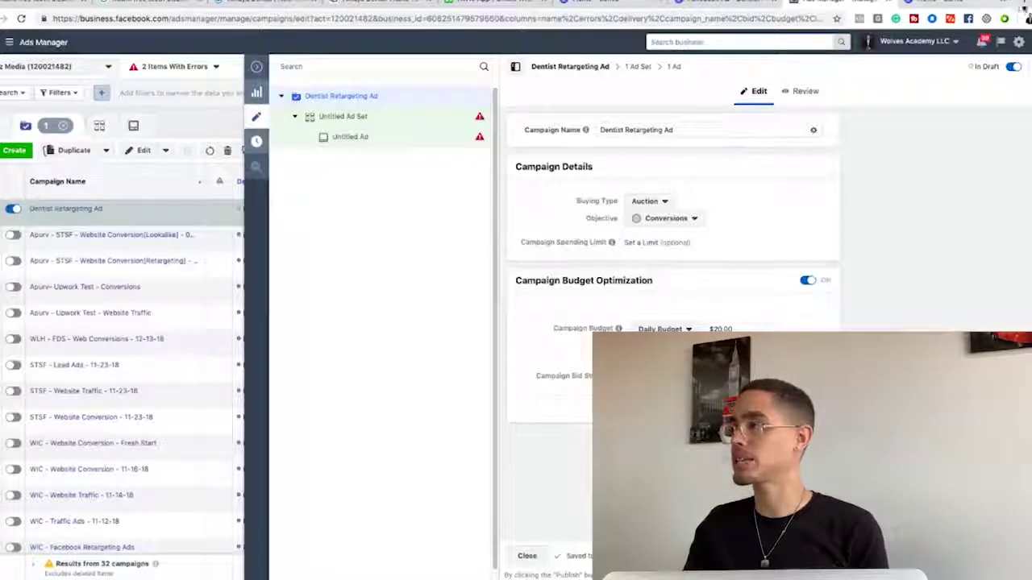
- Open facebook.com in a new browser tab
key("super+t")
type("facebook.com")
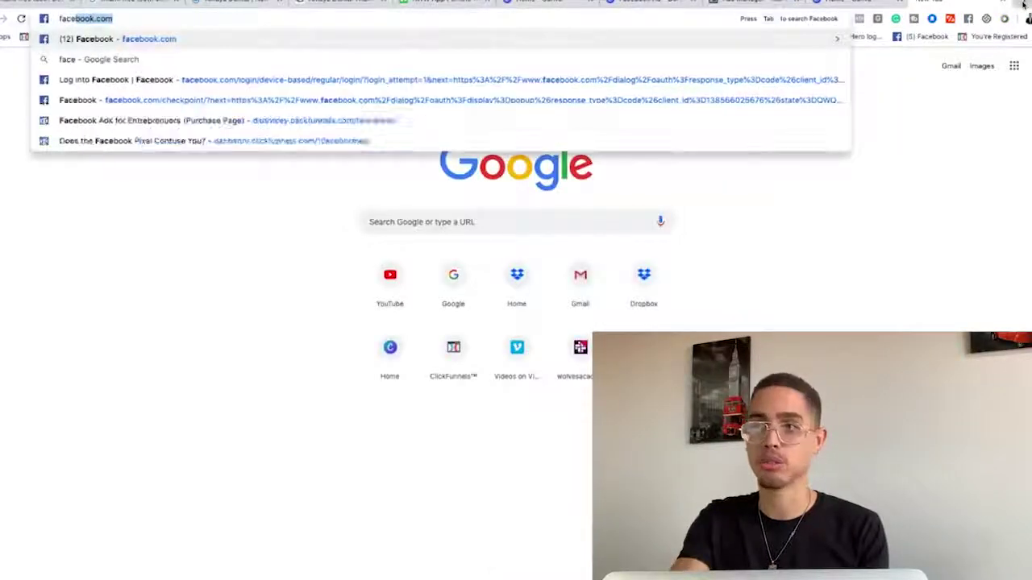
key("Return")
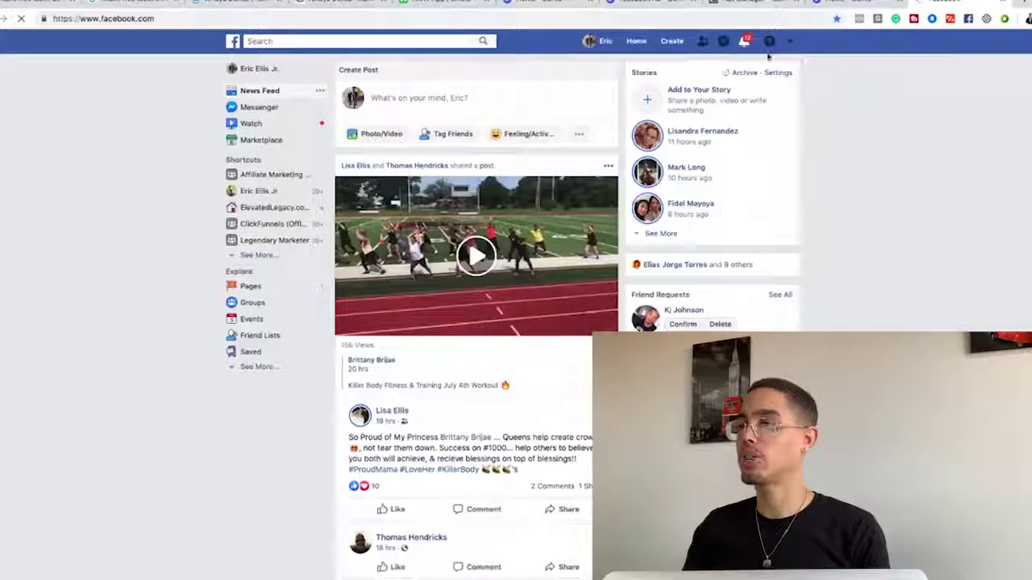
left_click(340, 16)
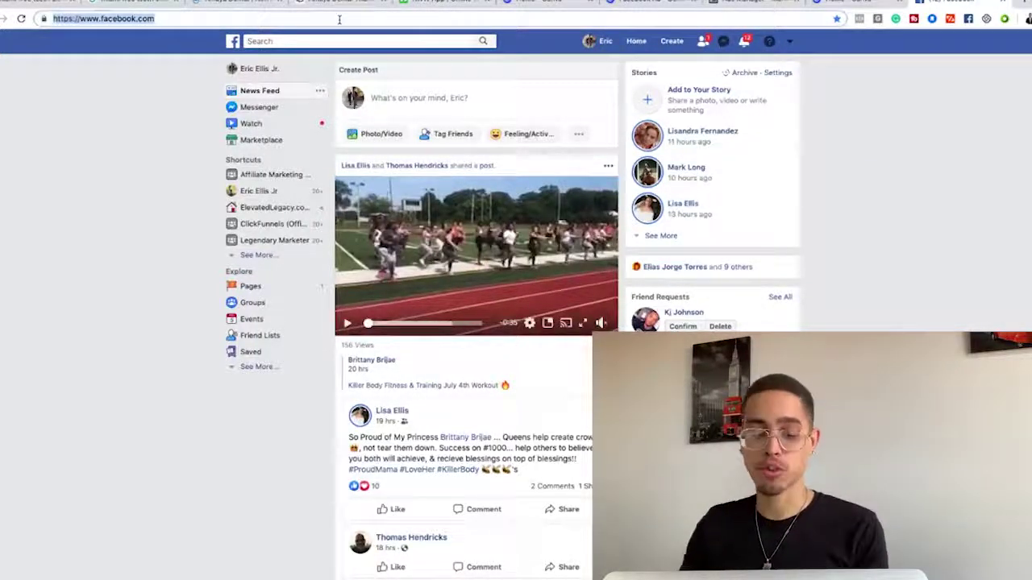
type("business")
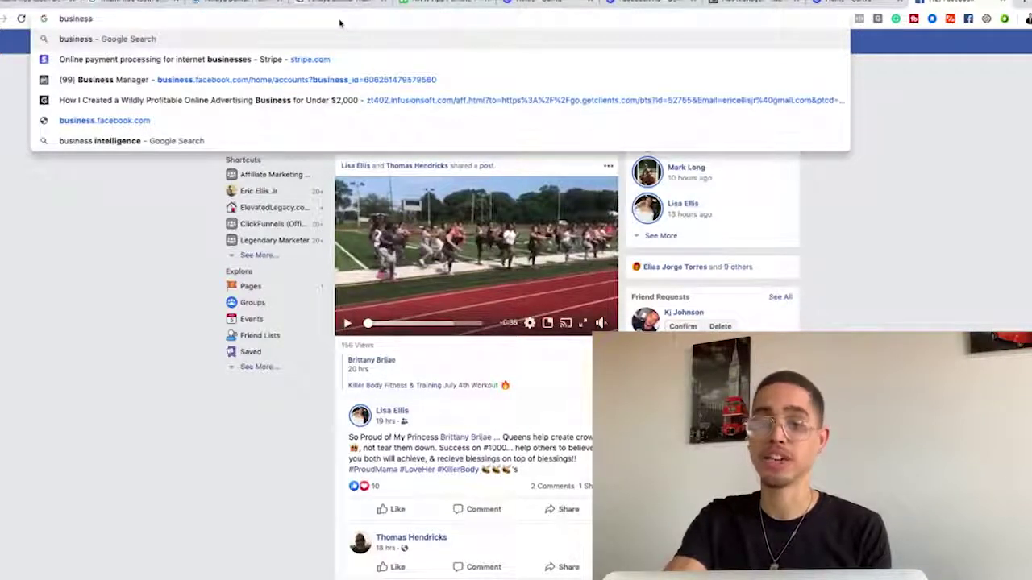
key("BackSpace")
key("BackSpace")
key("BackSpace")
key("BackSpace")
key("BackSpace")
key("BackSpace")
key("BackSpace")
key("BackSpace")
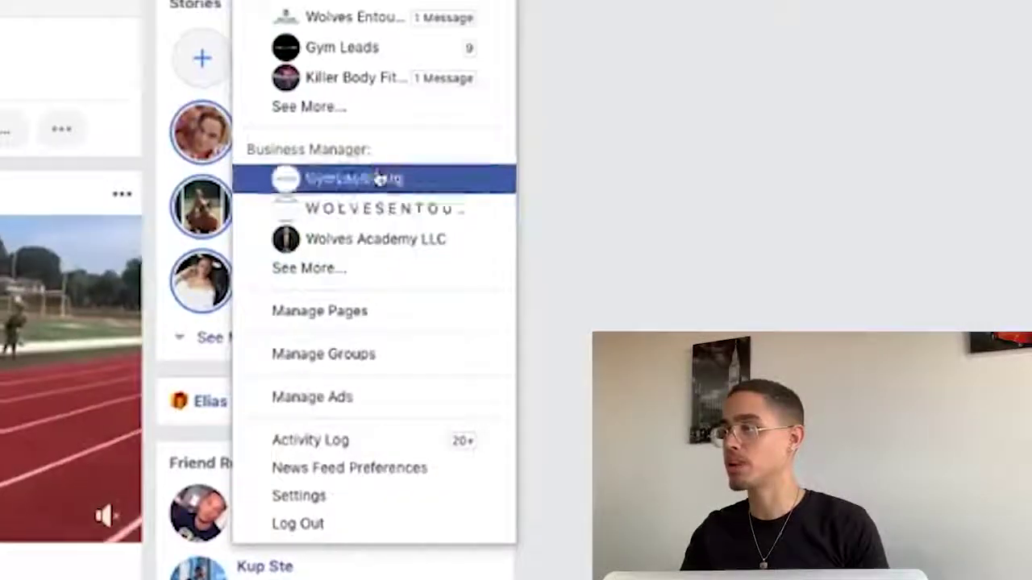
- View the Business Manager accounts listed in the Facebook account options and return to the campaign in Ads Manager
left_click_drag(253, 150, 337, 268)
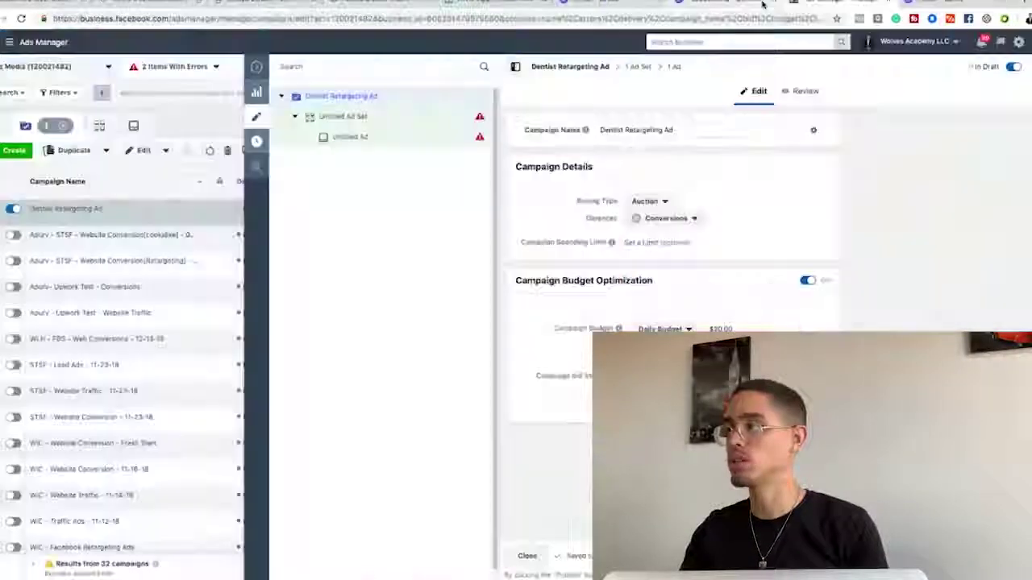
left_click(754, 4)
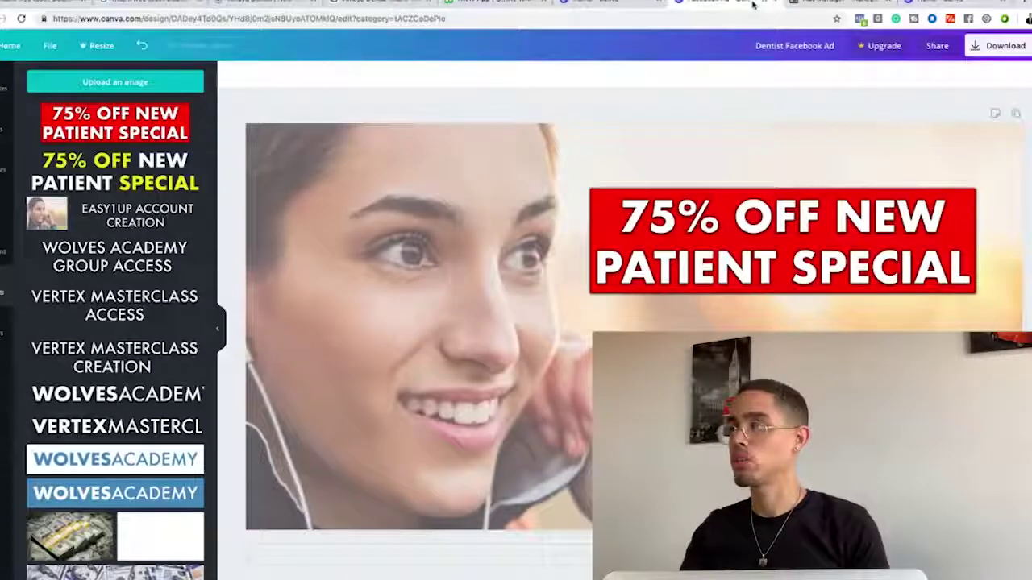
left_click(832, 4)
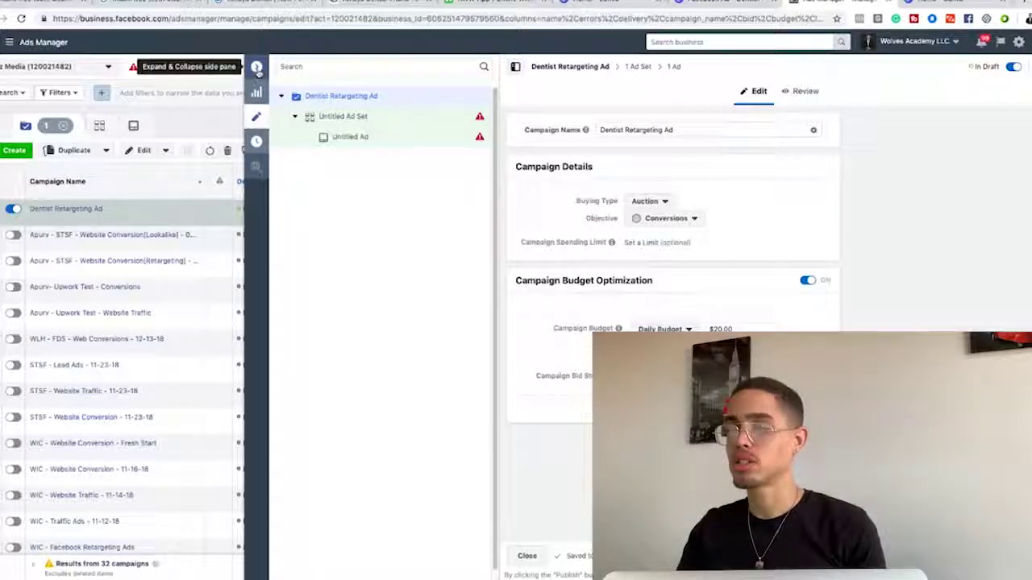
- Set the website conversion event of the untitled ad set to the pixel's Lead event
left_click(342, 117)
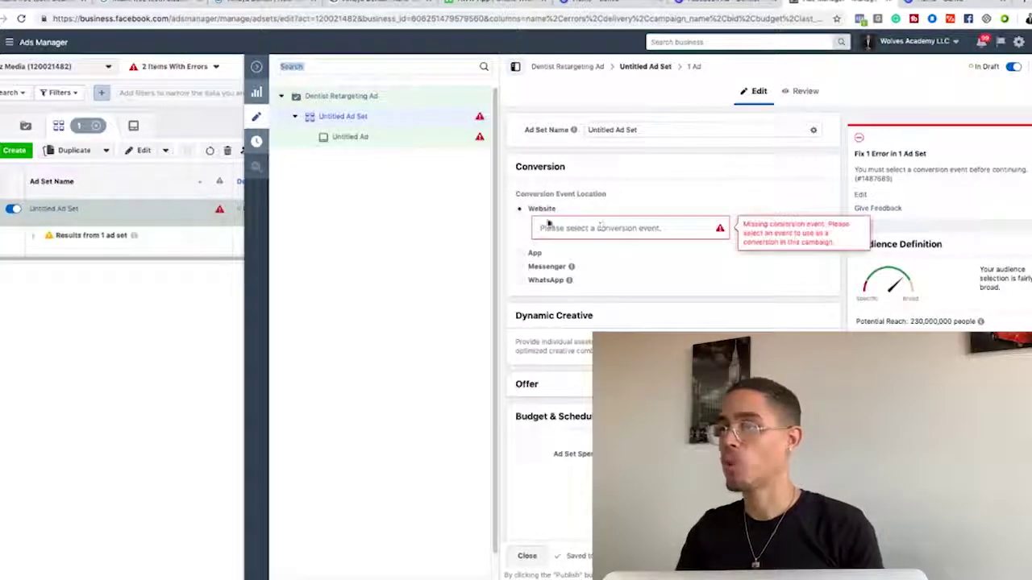
left_click(565, 229)
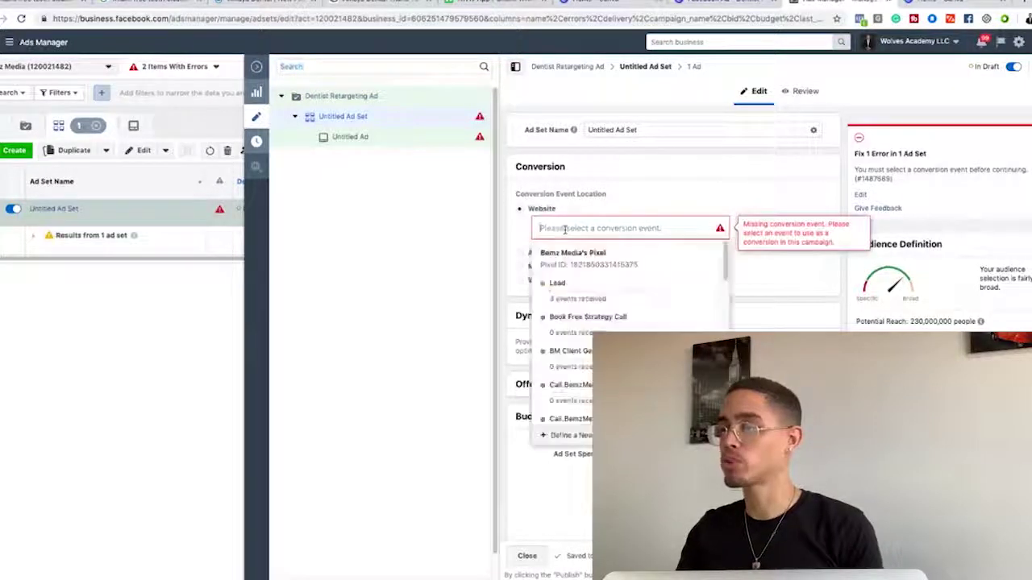
left_click(587, 292)
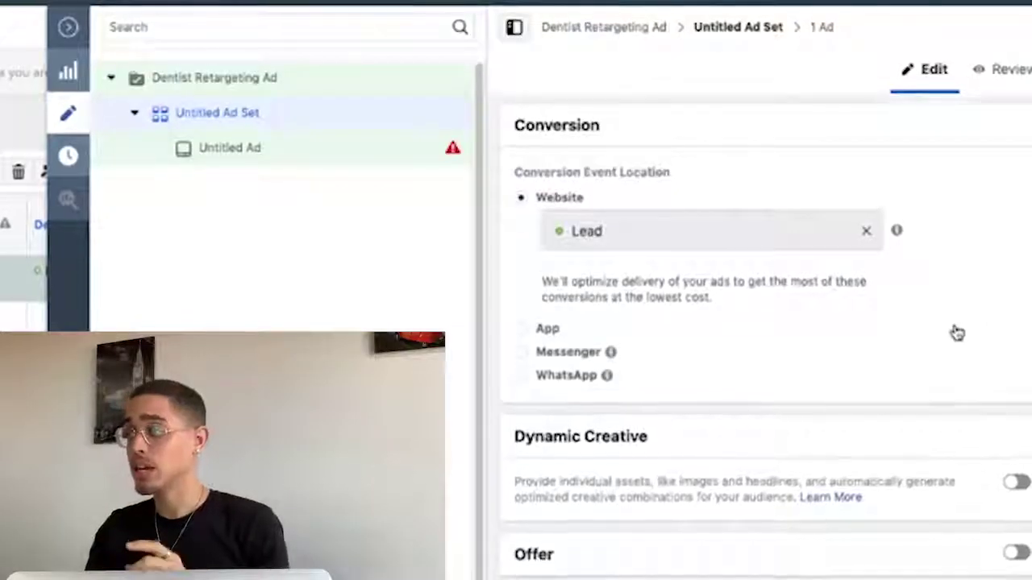
- Start a new custom audience based on website traffic in the ad set's audience settings
scroll(955, 332, "down", 7)
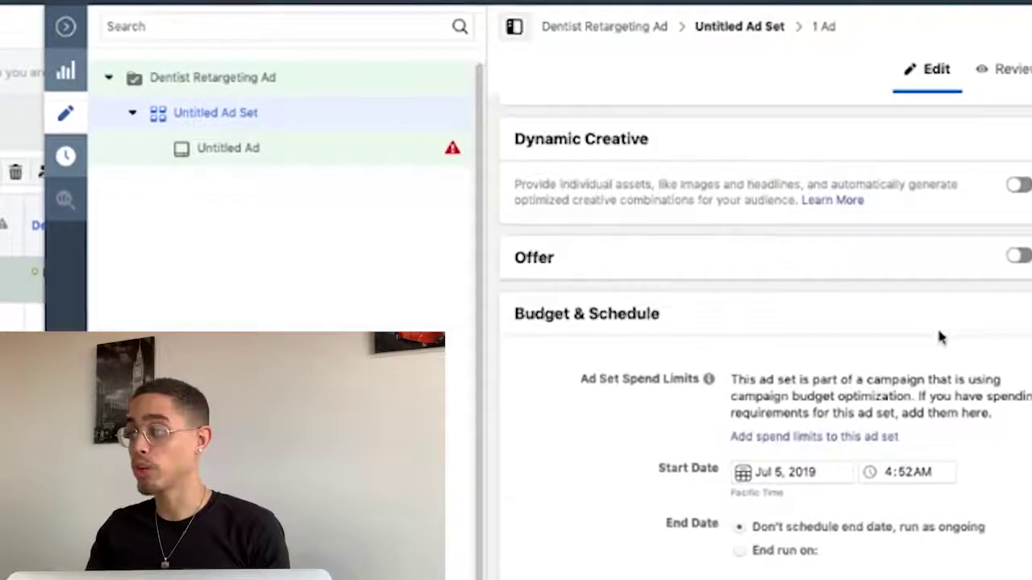
scroll(900, 379, "down", 2)
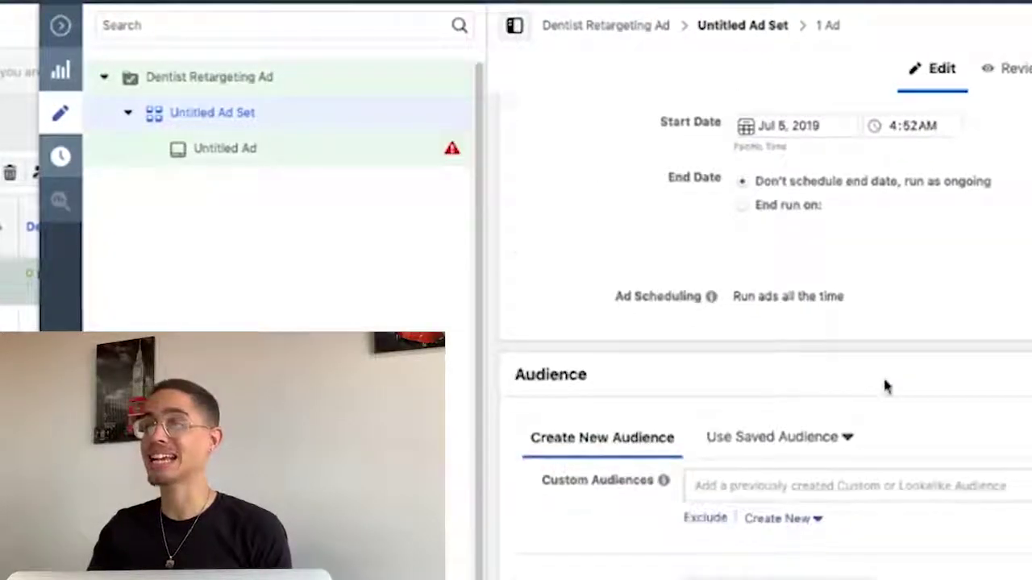
scroll(878, 375, "up", 8)
scroll(881, 373, "down", 1)
scroll(883, 373, "down", 10)
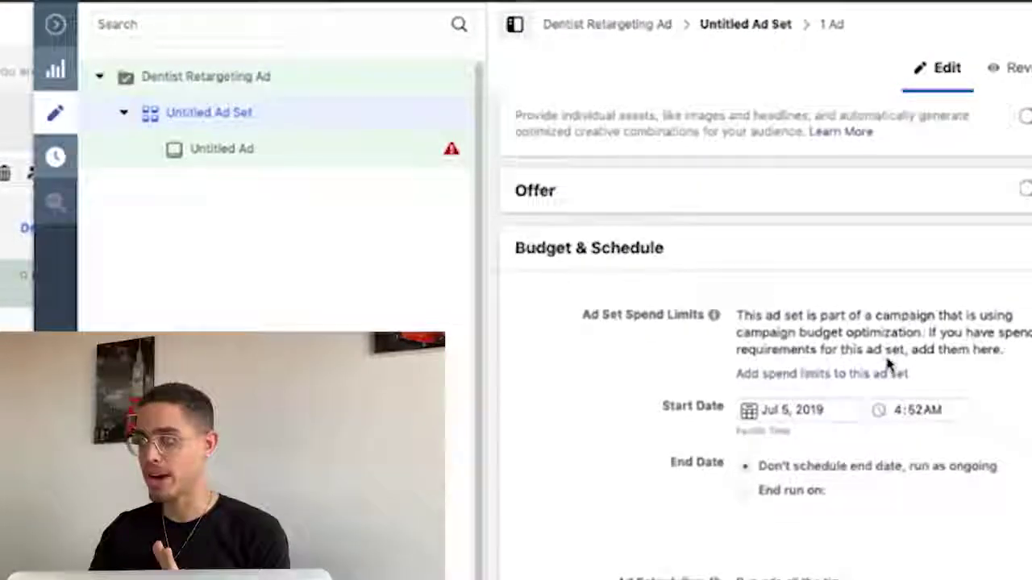
scroll(884, 369, "down", 1)
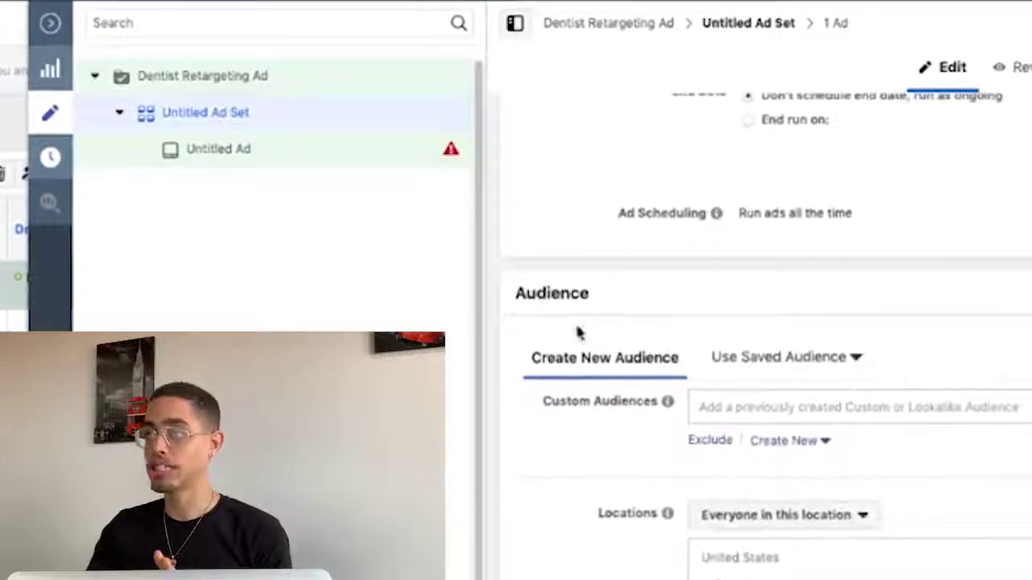
left_click(789, 454)
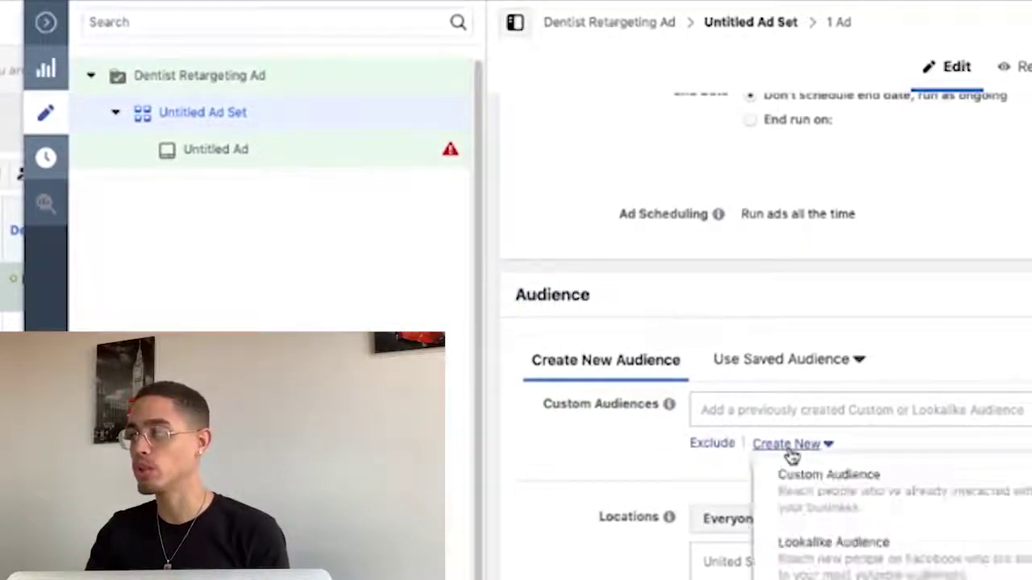
left_click(814, 488)
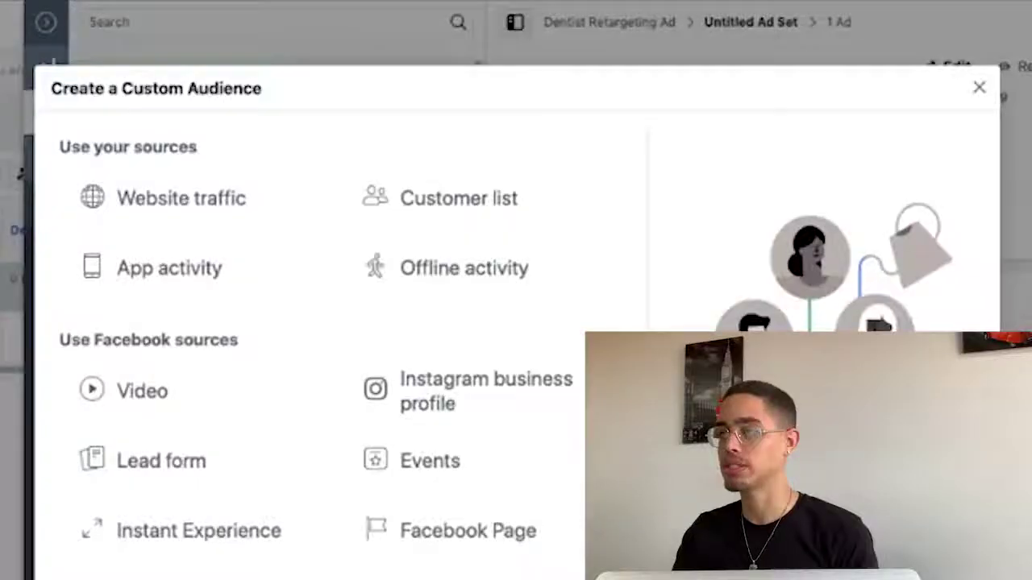
left_click(182, 222)
left_click(182, 222)
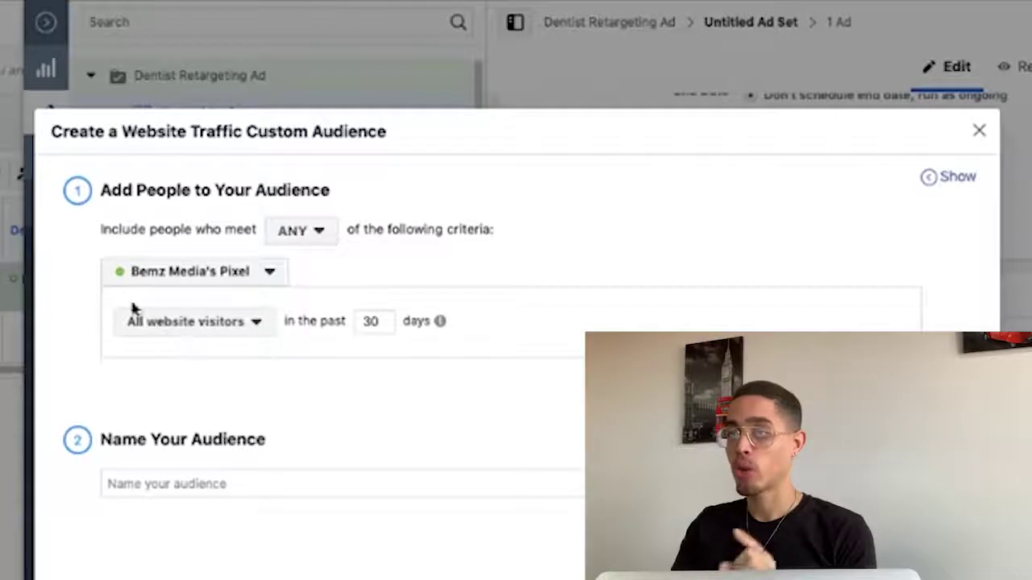
- Include people who visited specific web pages whose URL contains the Amaya Dental landing page address
left_click(220, 333)
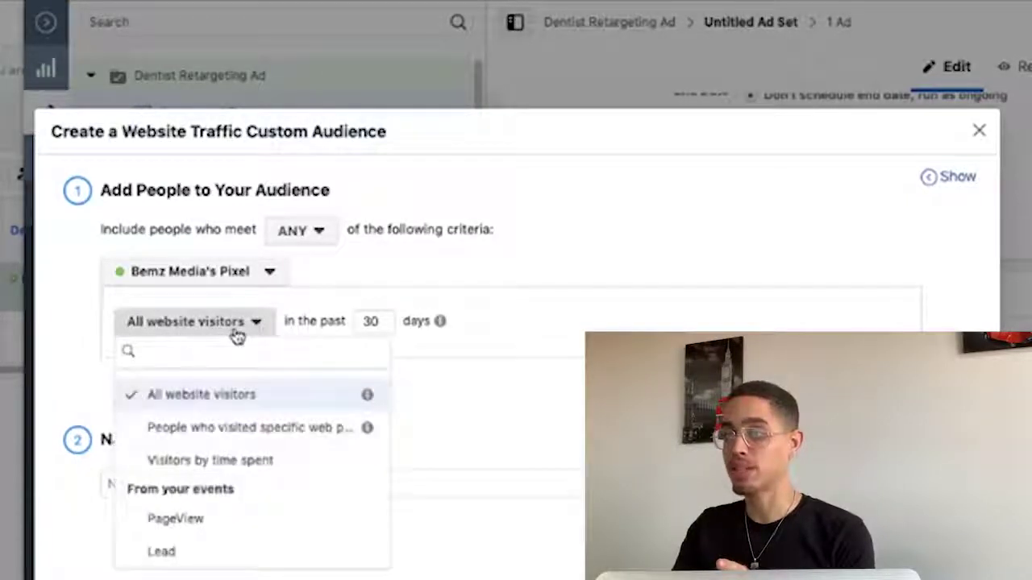
left_click(230, 428)
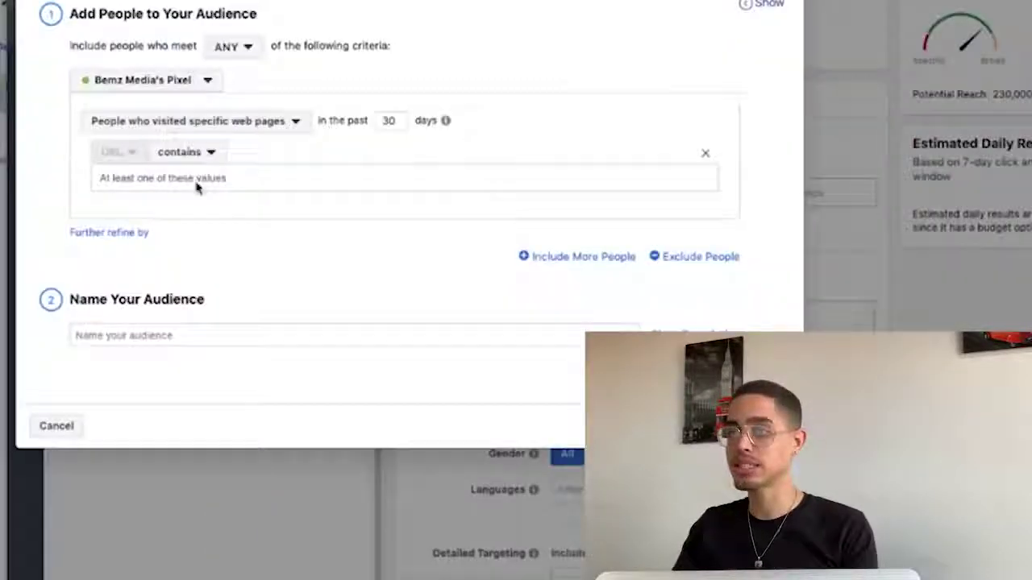
left_click(196, 179)
key("super+v")
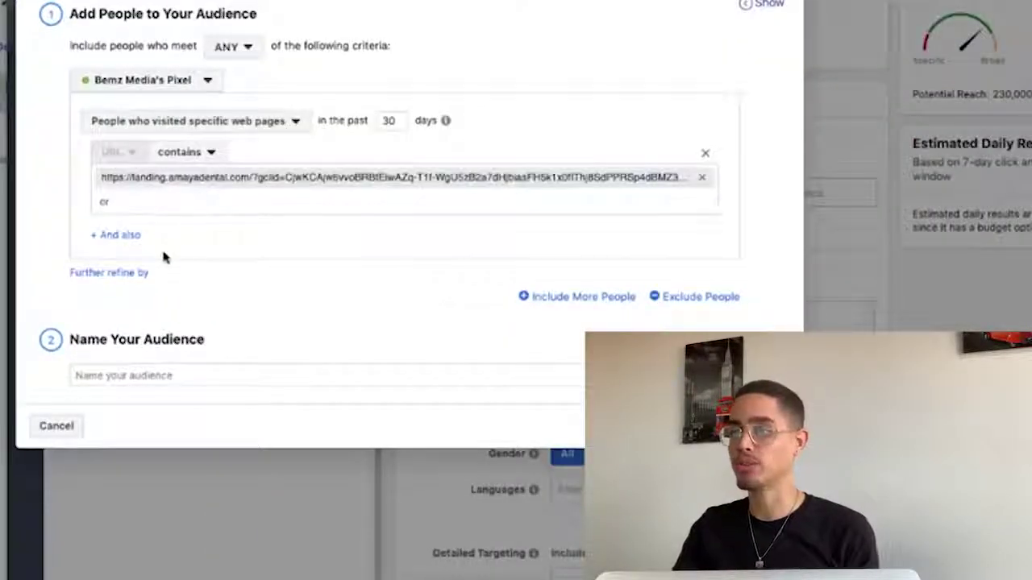
- Exclude people who triggered the pixel's Lead event from the custom audience
left_click(692, 300)
left_click(199, 336)
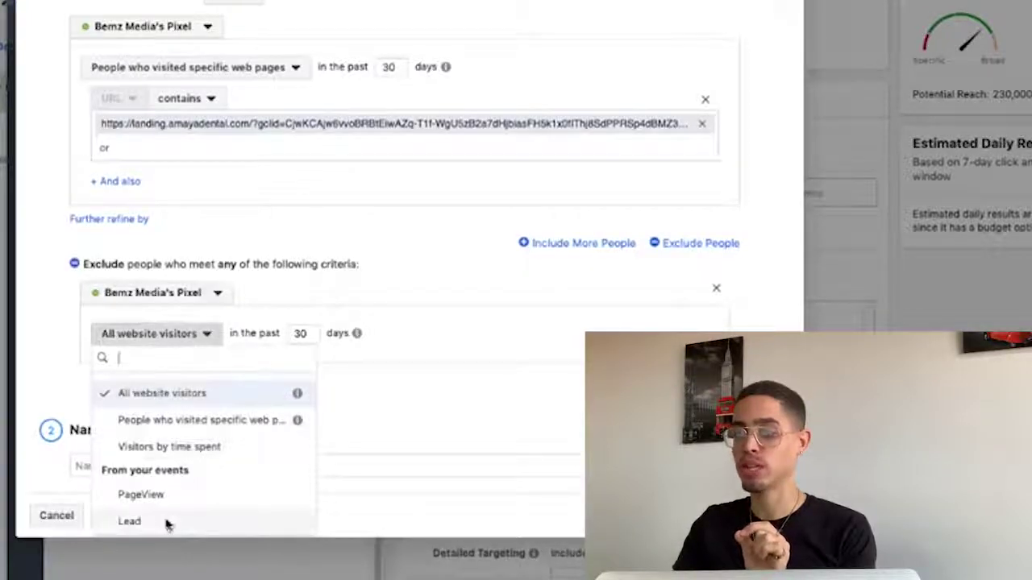
left_click(129, 521)
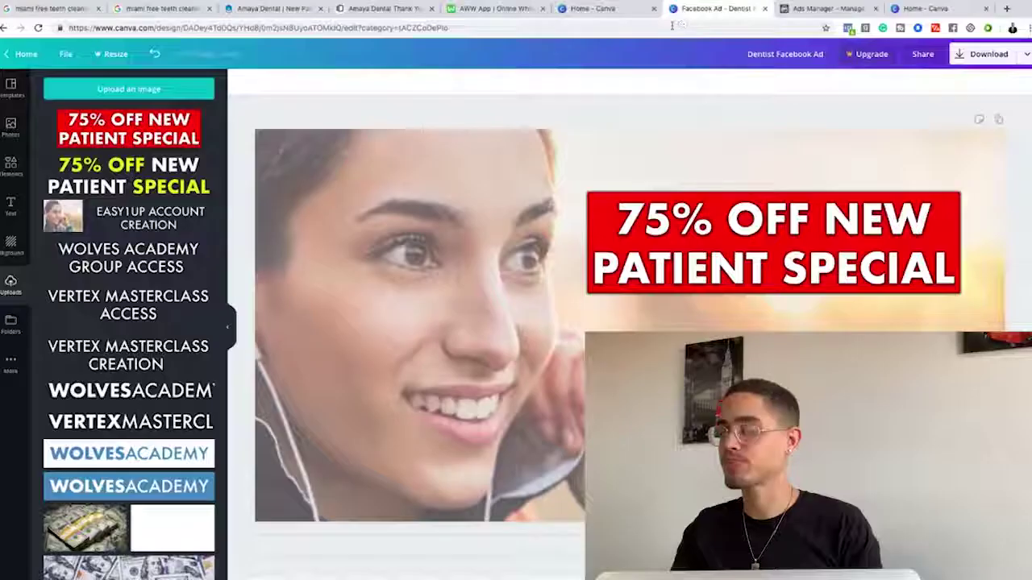
left_click(810, 9)
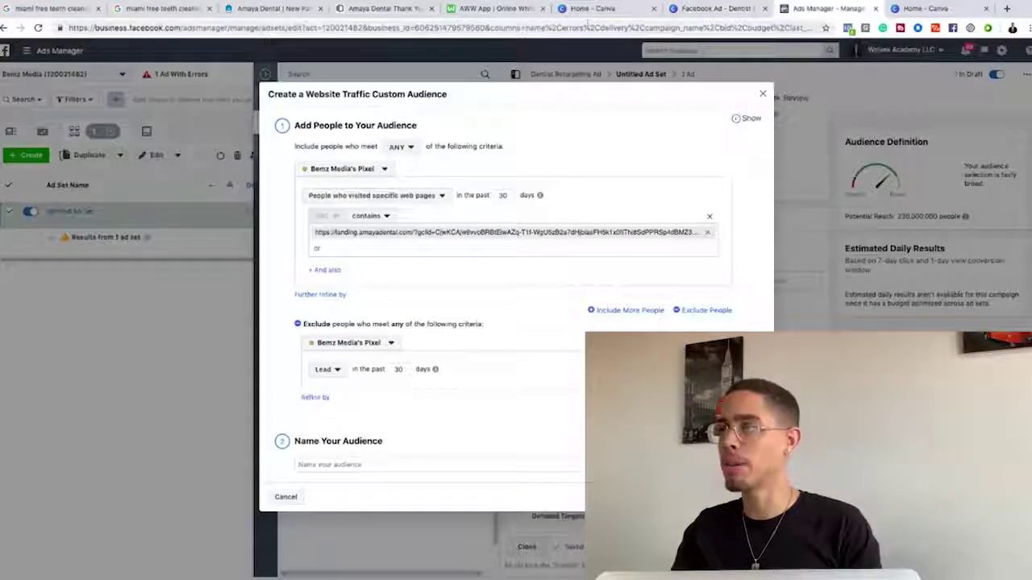
left_click(278, 10)
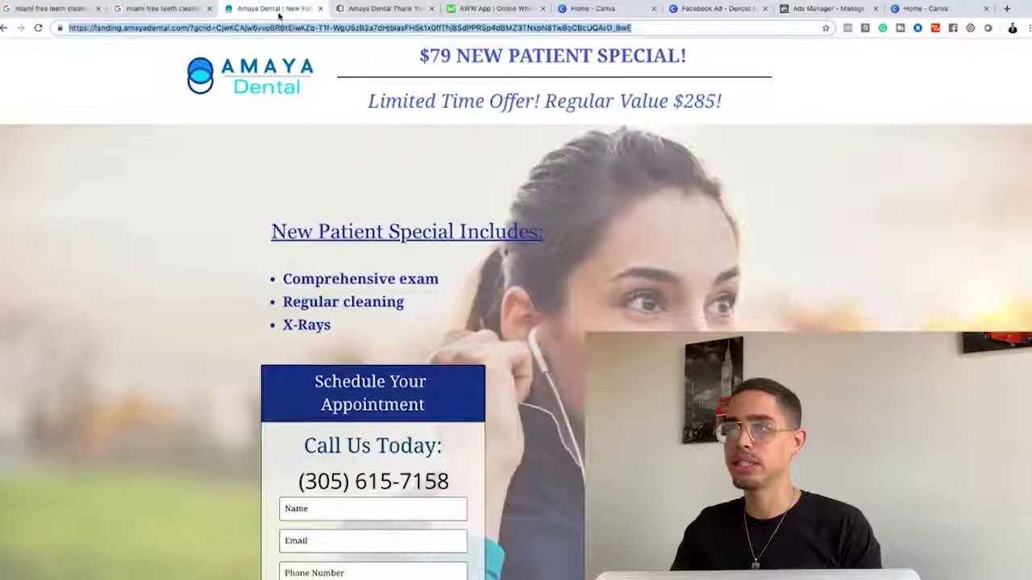
left_click(414, 9)
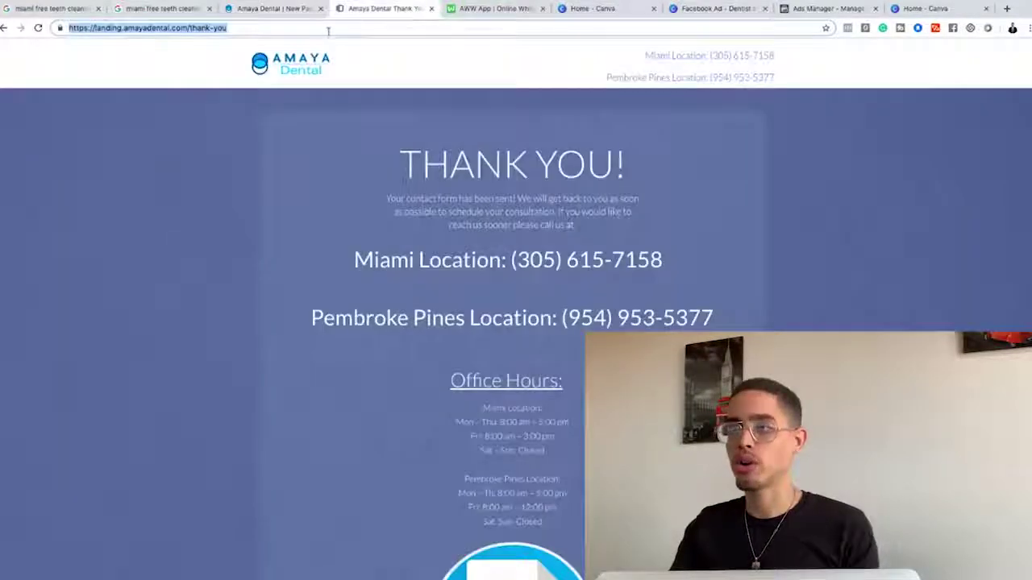
left_click(810, 9)
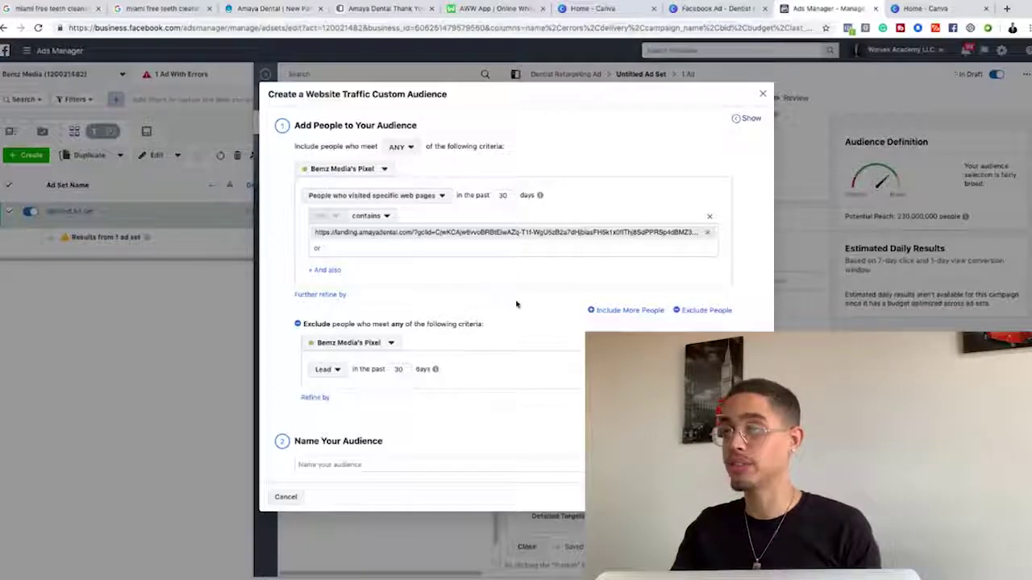
left_click(698, 311)
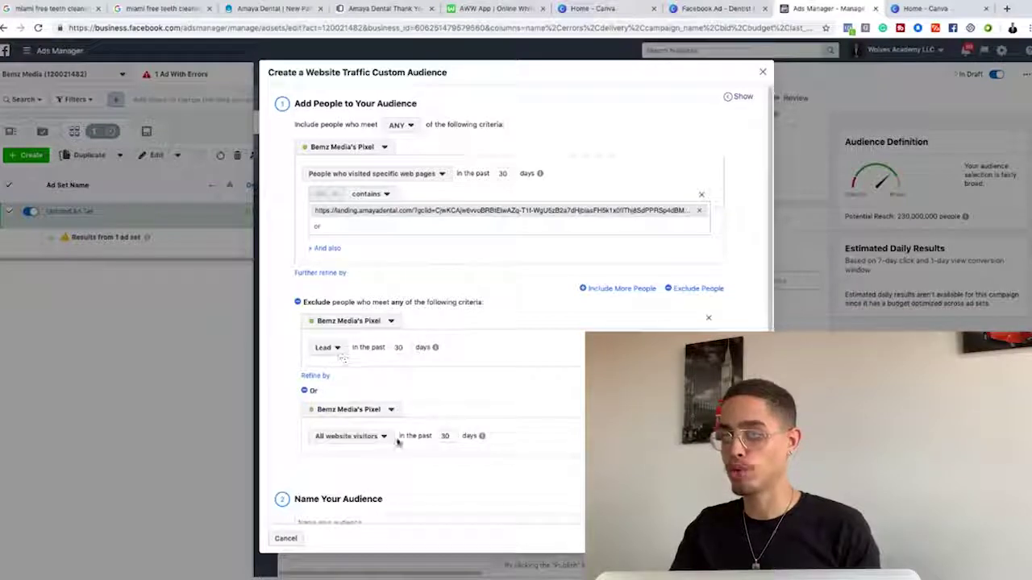
left_click(368, 437)
left_click(378, 491)
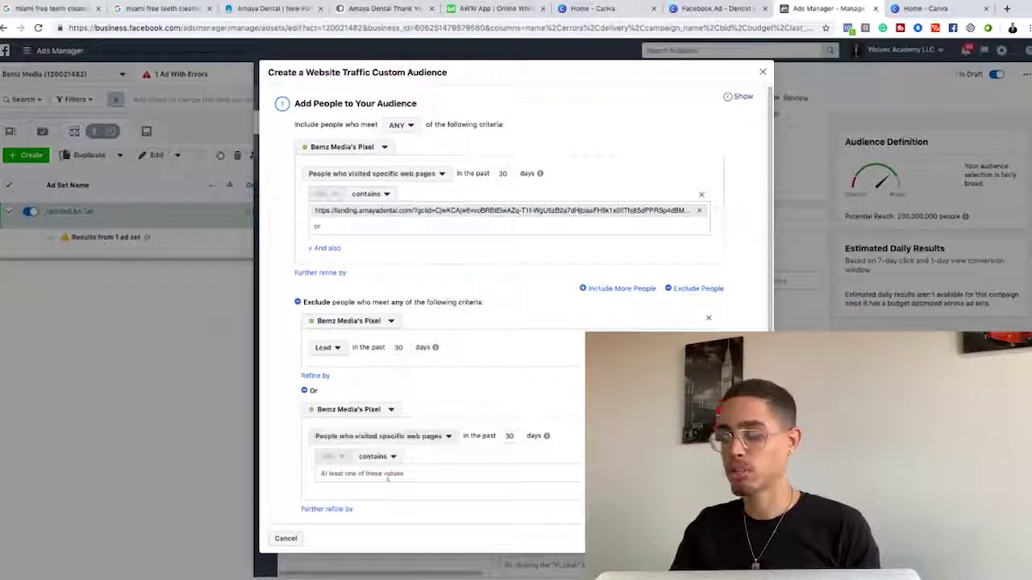
left_click(392, 473)
key("ctrl+v")
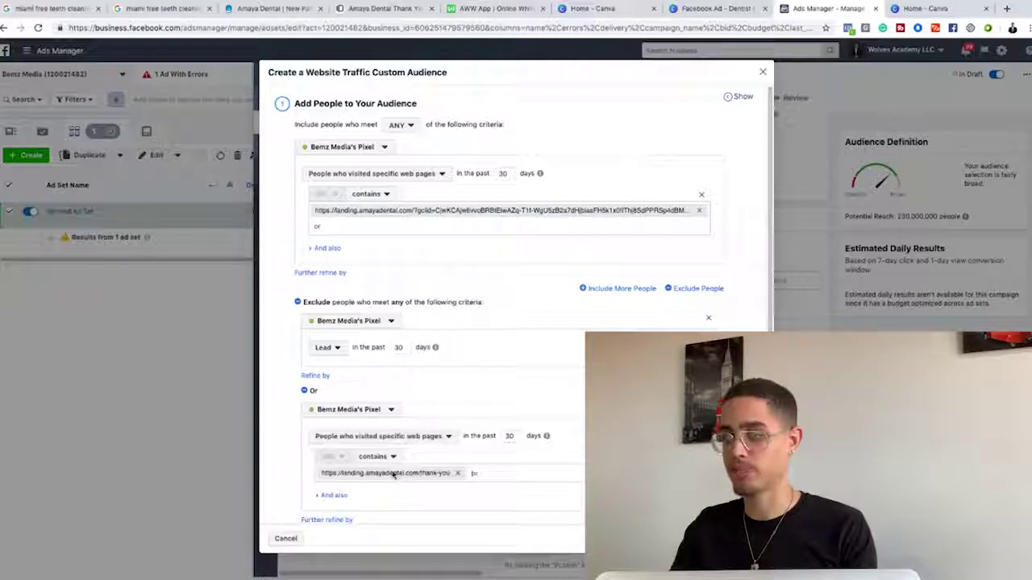
scroll(430, 479, "down", 2)
scroll(430, 476, "up", 2)
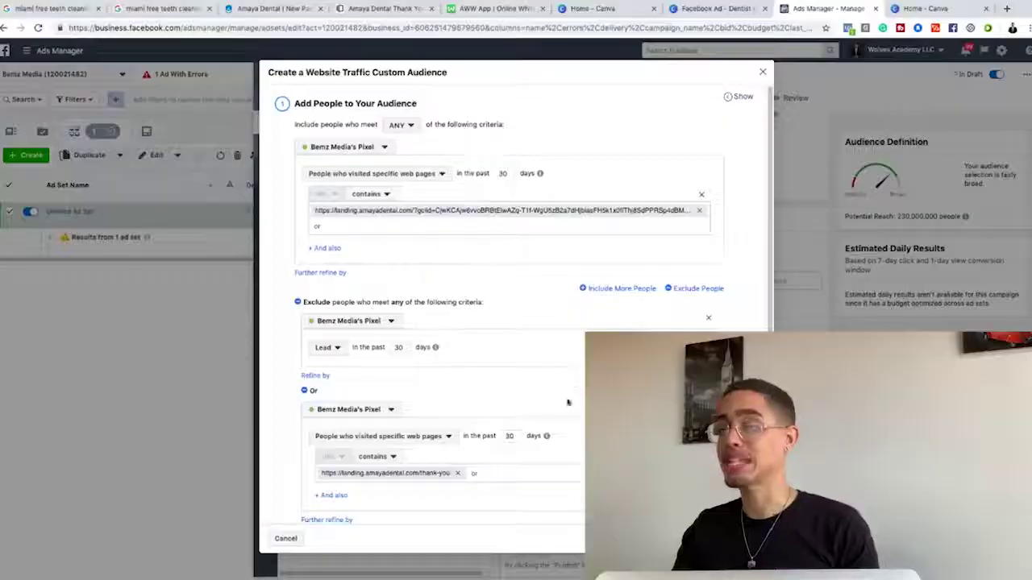
- Name the custom audience "Dentist Landing page views but no lead" and create it
scroll(530, 411, "down", 4)
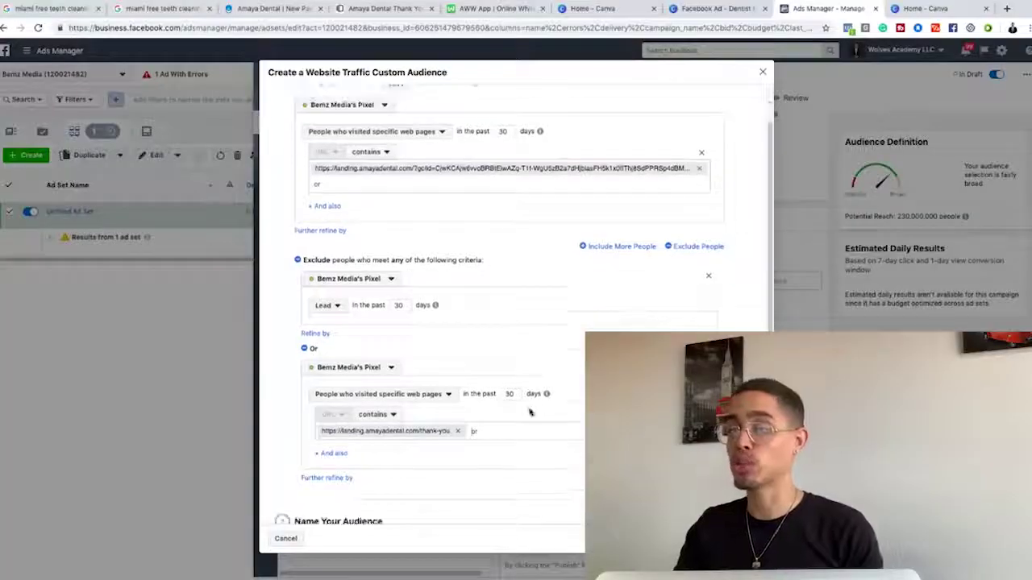
left_click(396, 501)
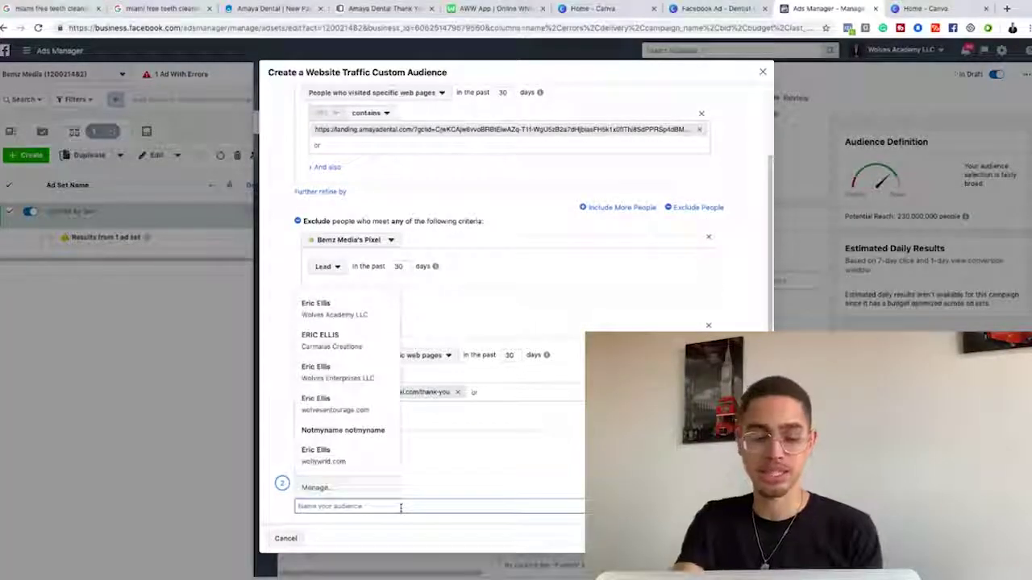
type("Dentist")
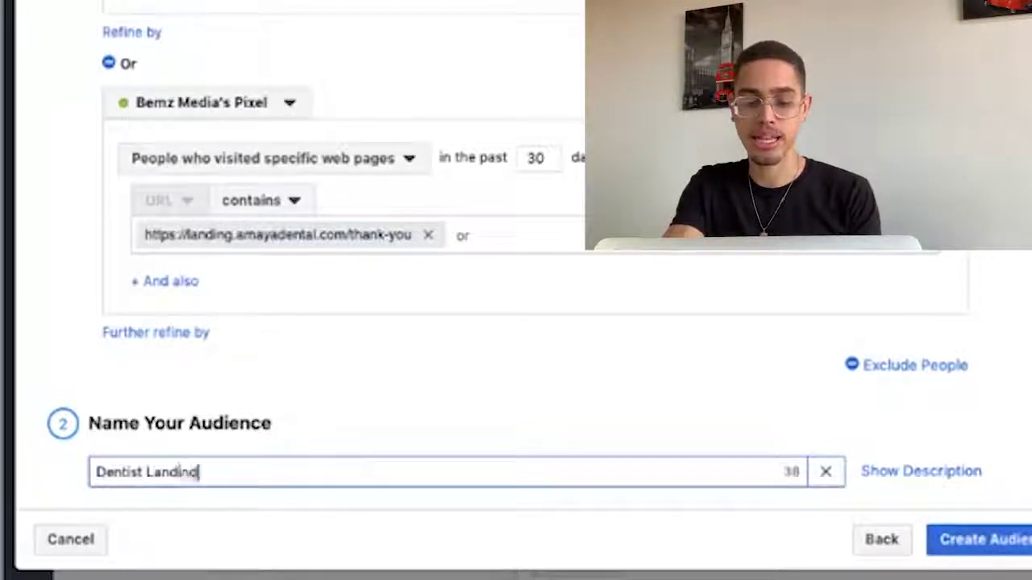
type("Landing page views")
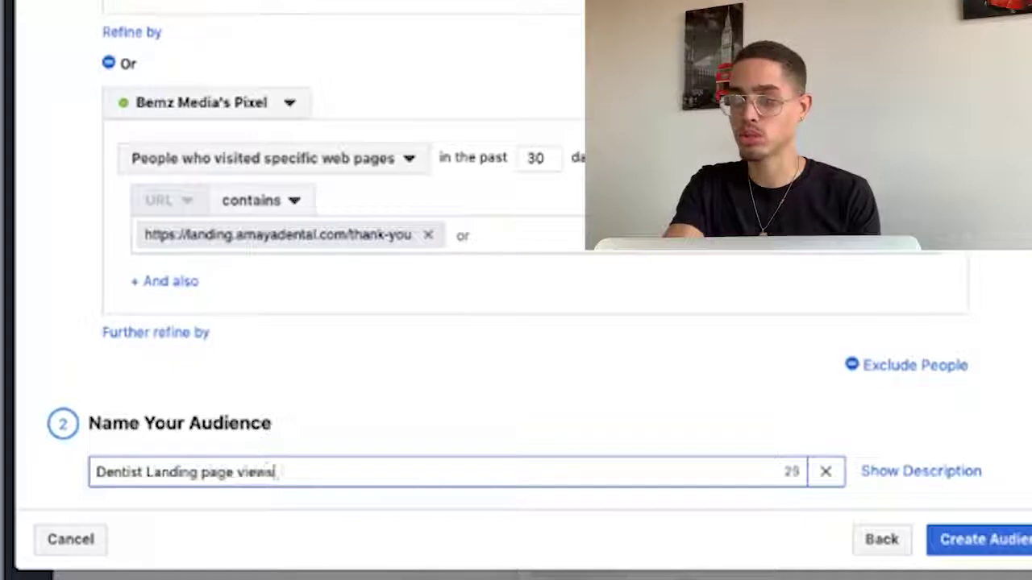
type(" but no lead")
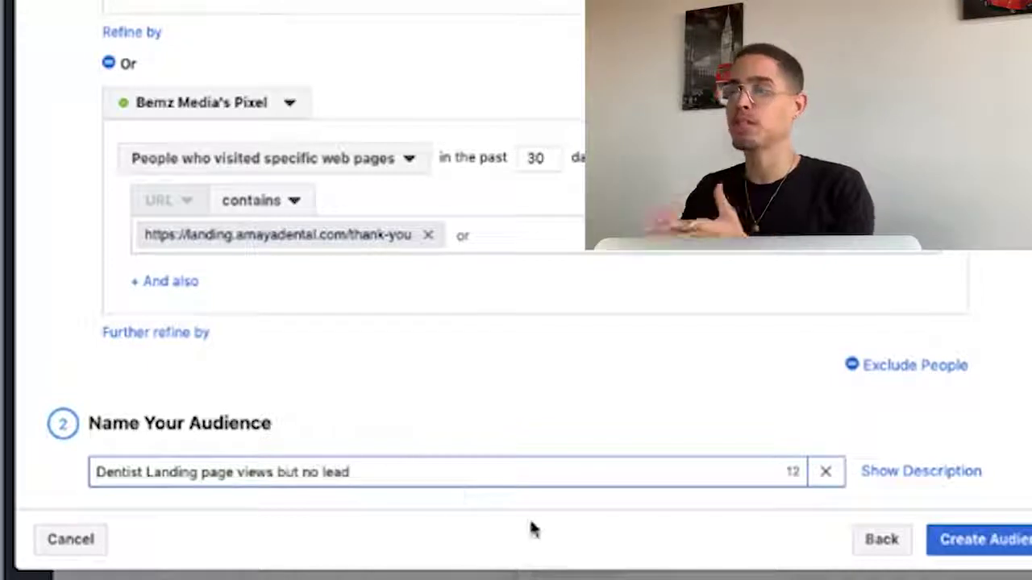
left_click(997, 551)
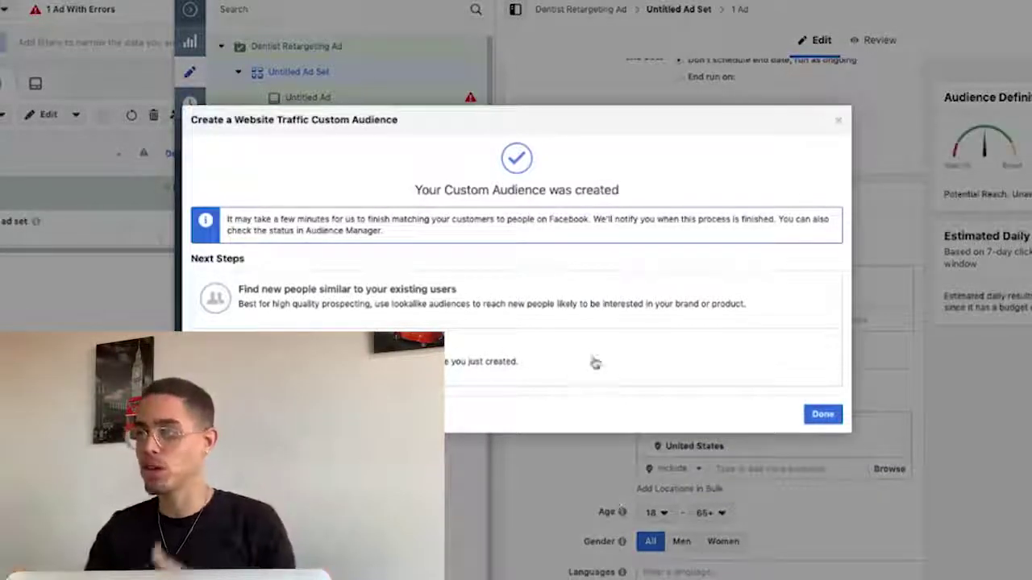
left_click(821, 413)
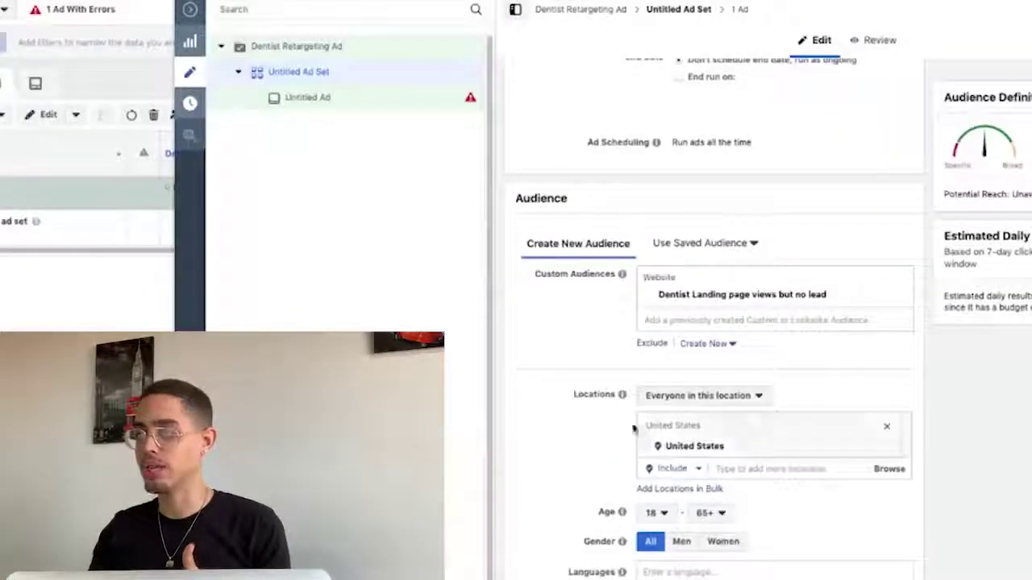
- Open the untitled ad and set its Facebook Page to Monster Golf Swing
left_click(345, 103)
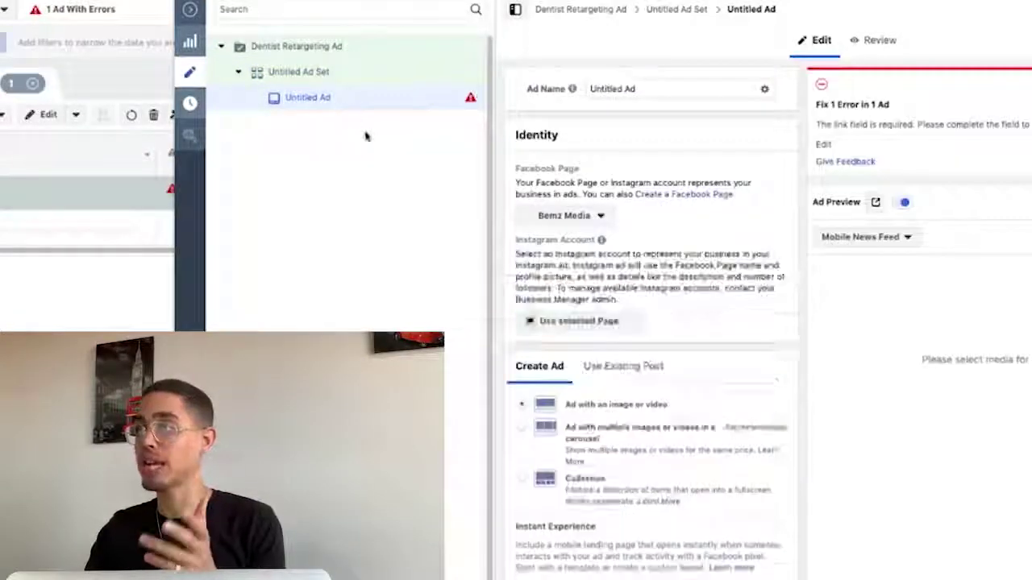
left_click(600, 216)
scroll(639, 346, "down", 1)
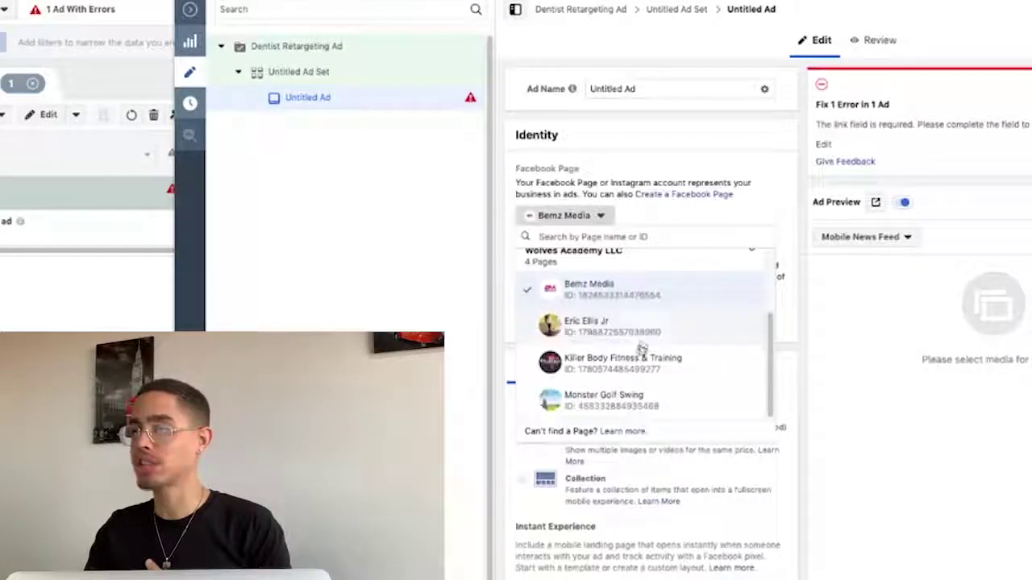
left_click(630, 402)
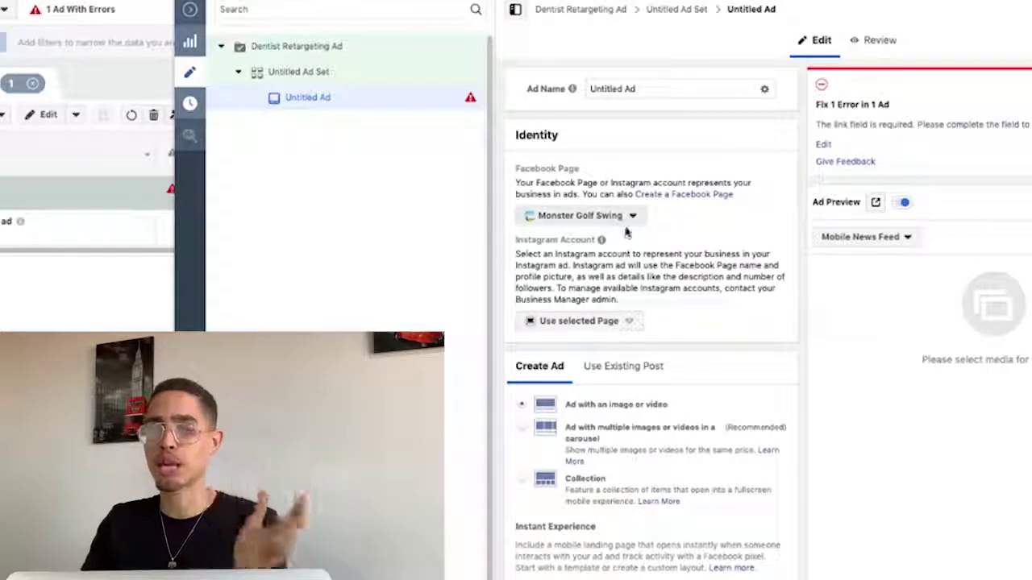
- Upload Dentist Facebook Ad.png from the Dentist Ad folder on the Desktop as the ad's image
scroll(646, 250, "down", 2)
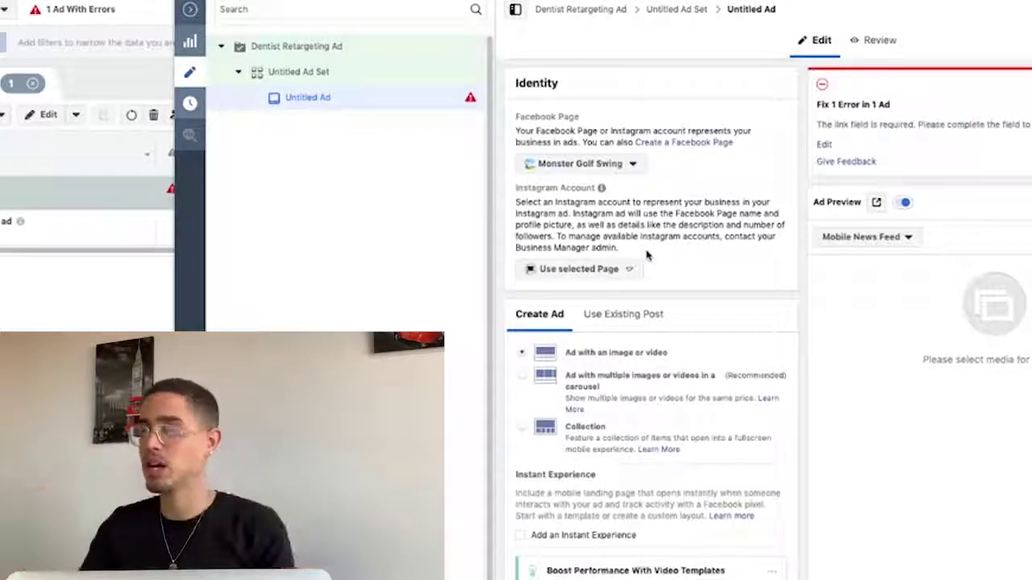
scroll(674, 250, "down", 2)
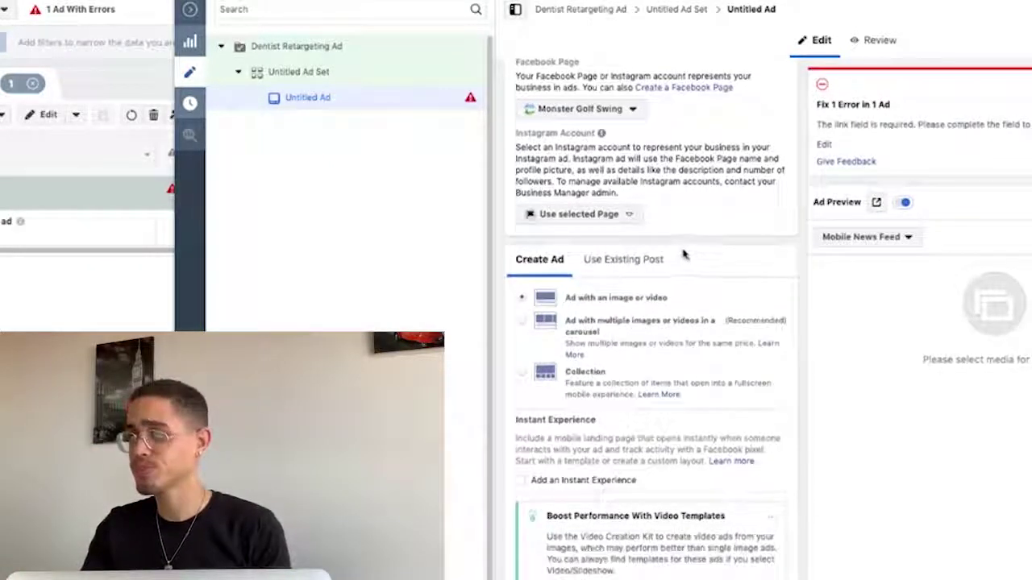
scroll(669, 258, "down", 7)
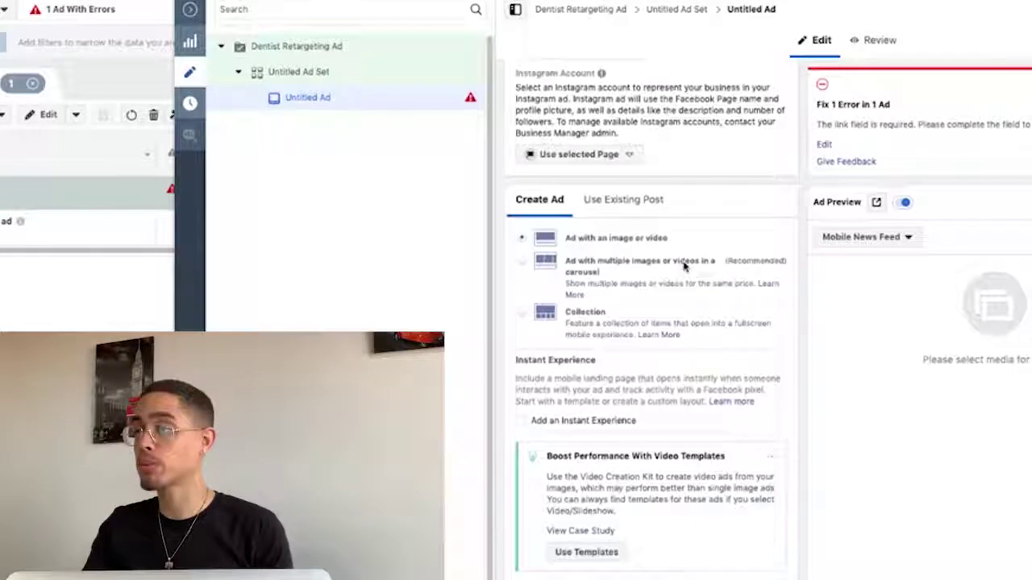
scroll(679, 260, "down", 5)
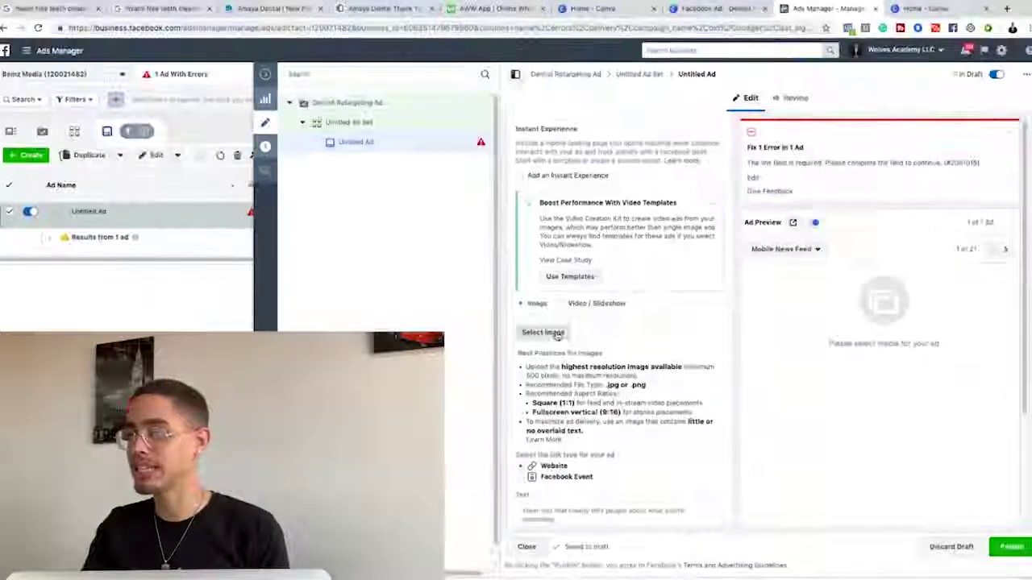
left_click(543, 332)
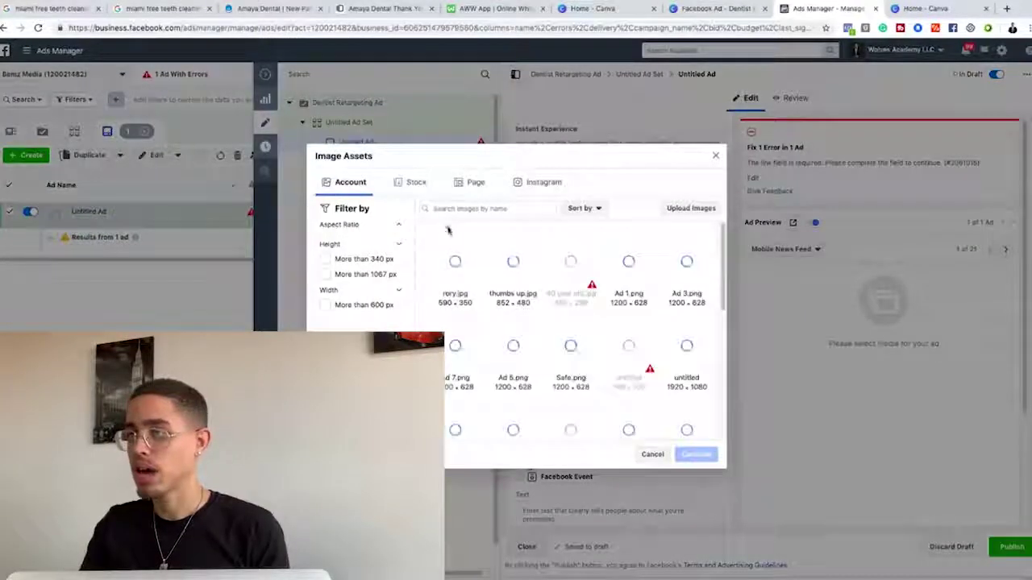
left_click(691, 209)
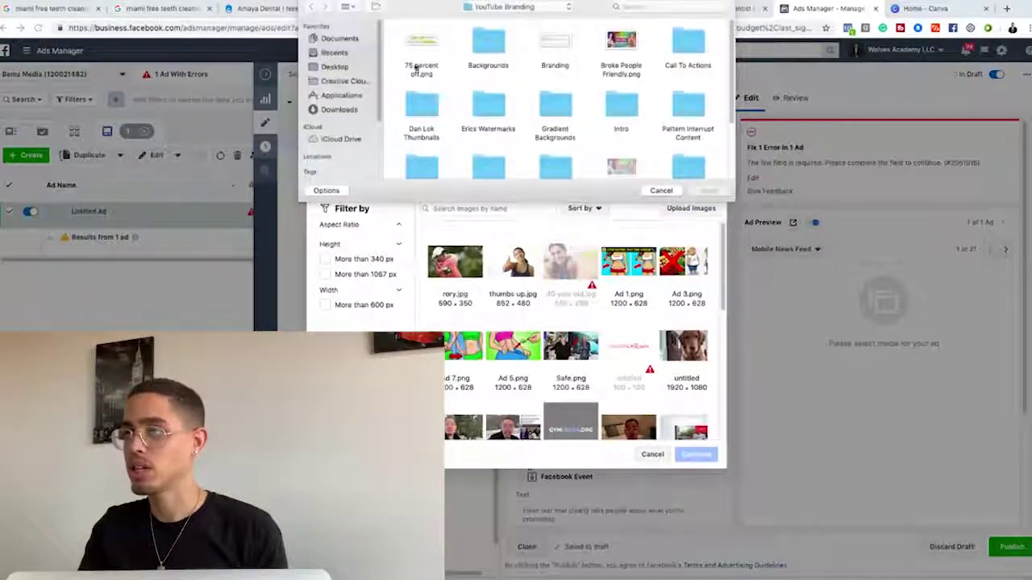
left_click(335, 66)
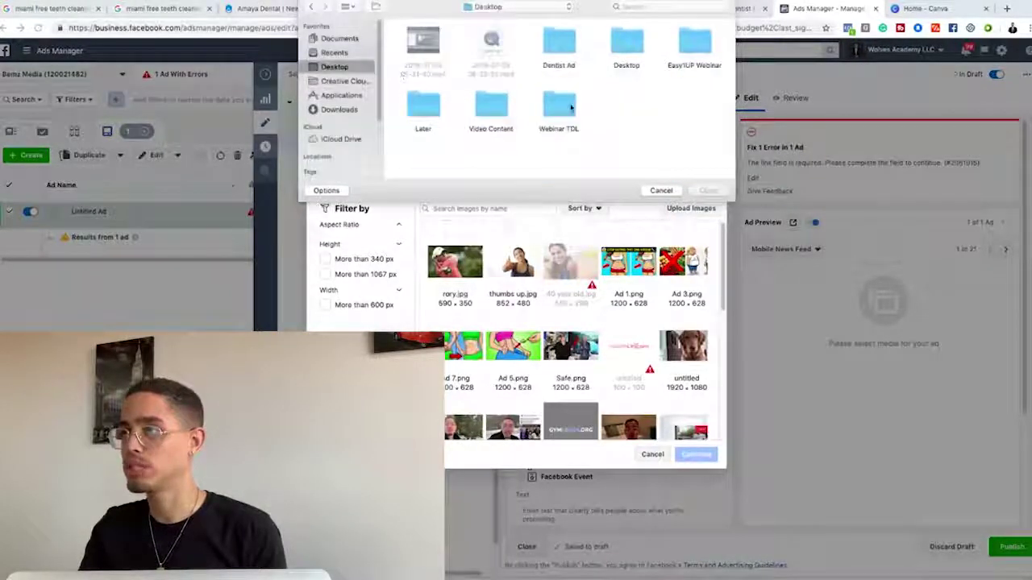
double_click(559, 44)
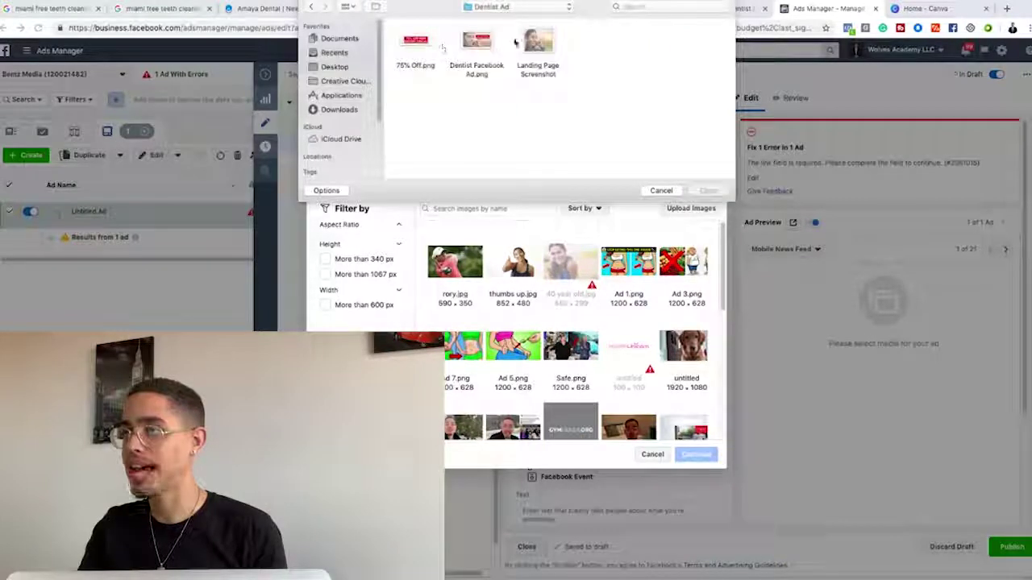
left_click(490, 45)
left_click(707, 190)
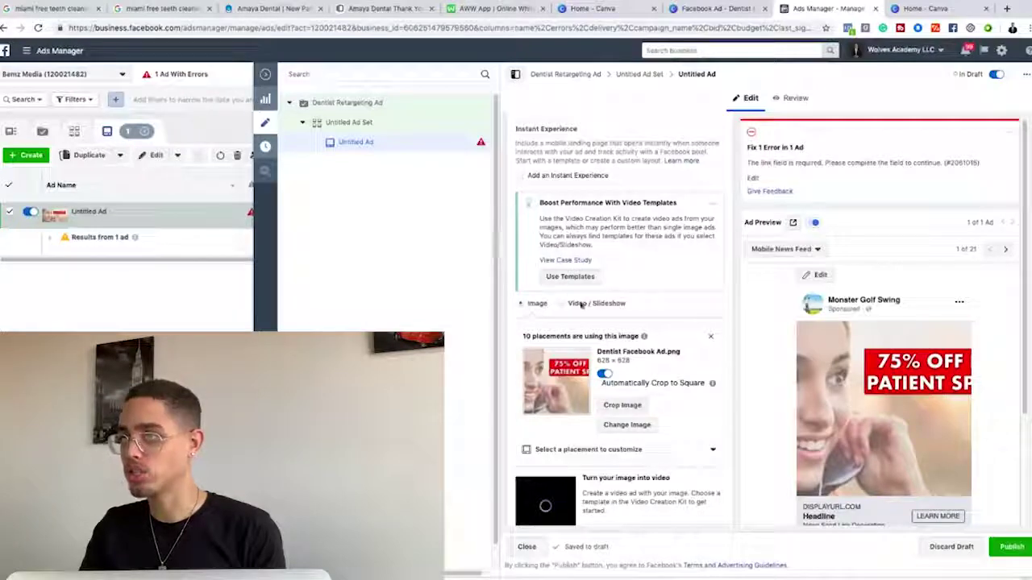
- Turn off automatic cropping to square for the ad's image
mouse_move(581, 332)
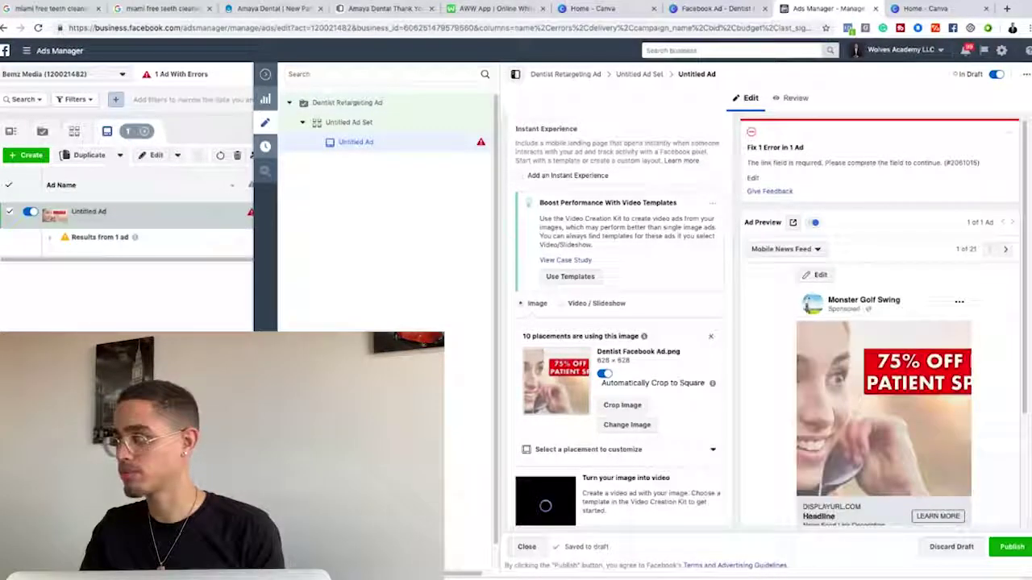
scroll(581, 320, "down", 1)
mouse_move(612, 341)
left_click(623, 389)
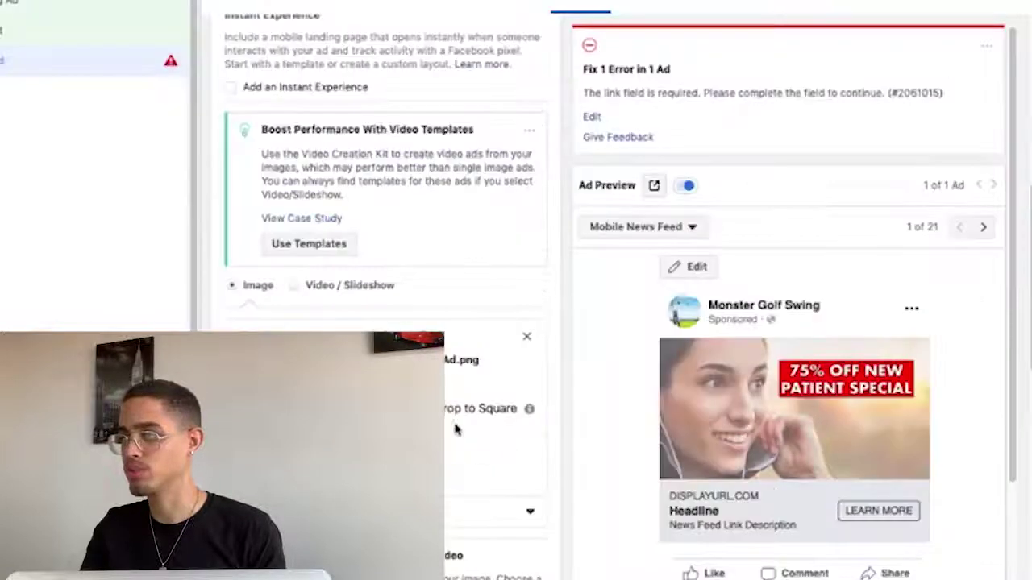
scroll(540, 387, "down", 1)
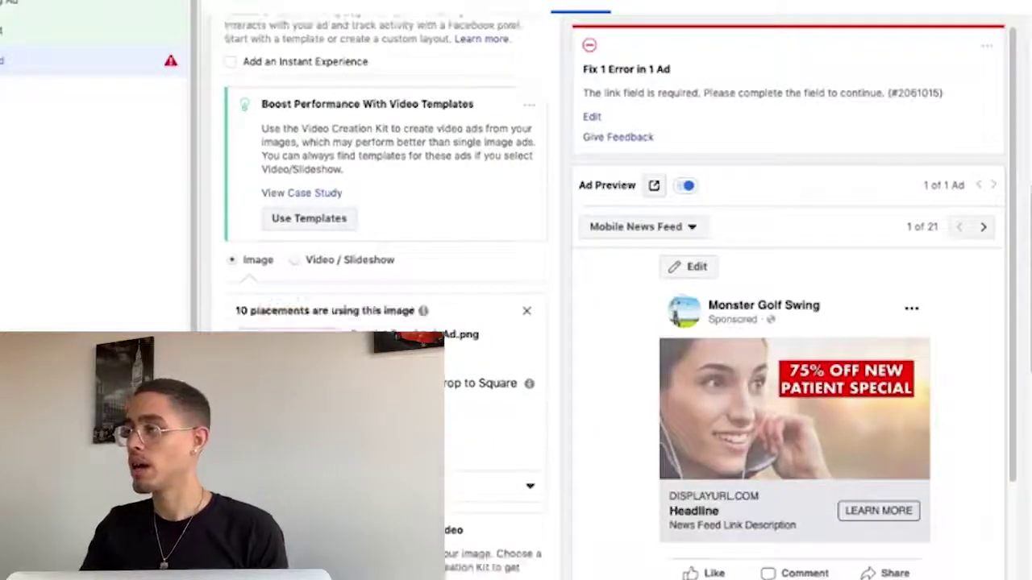
- Rename the untitled ad as "Dentist Retargeting Ad #1"
scroll(545, 382, "up", 2)
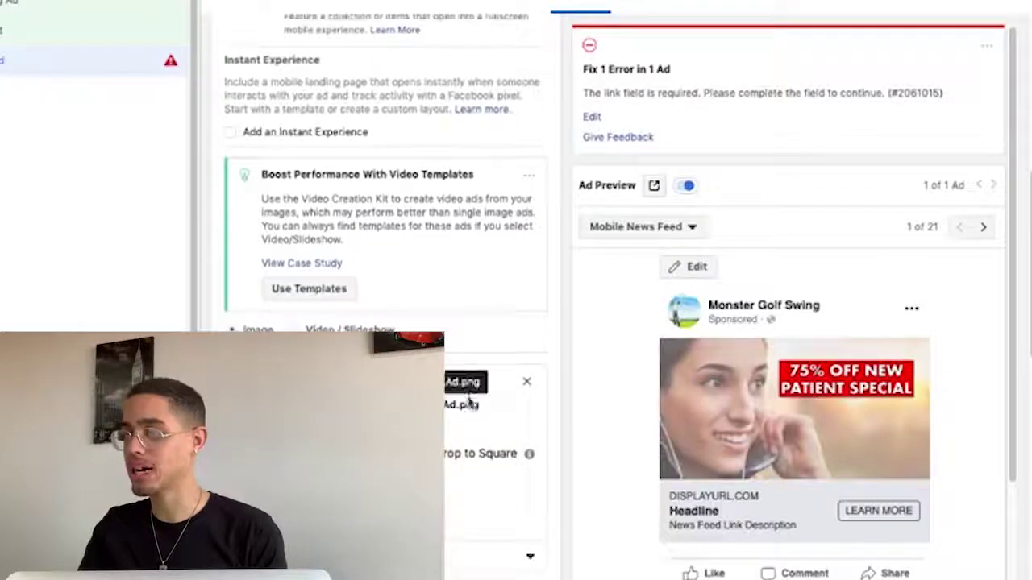
scroll(467, 398, "up", 5)
scroll(476, 387, "down", 7)
scroll(476, 386, "up", 6)
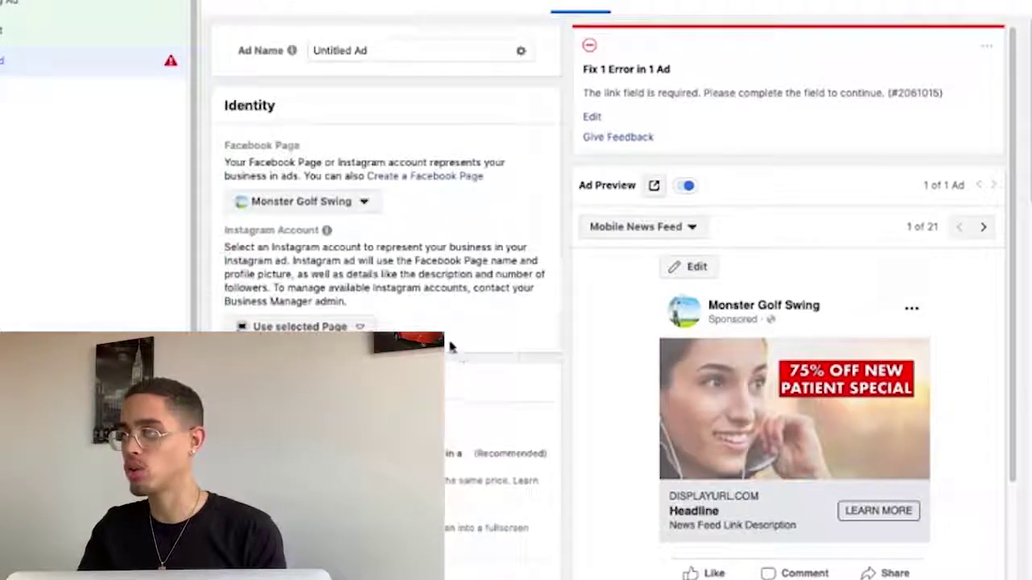
left_click_drag(367, 50, 274, 45)
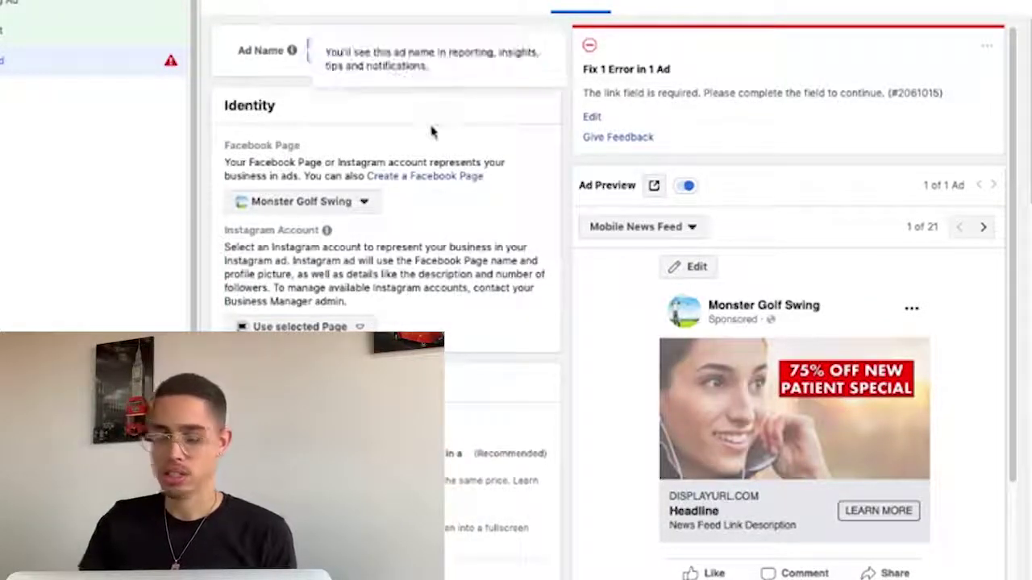
type("Dentis")
type("t Reac")
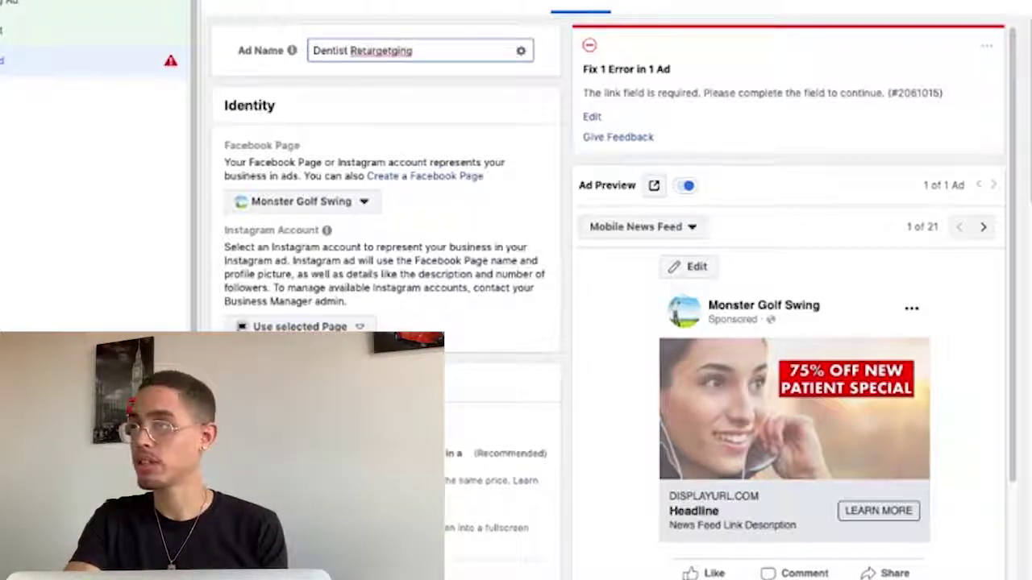
right_click(396, 50)
left_click(415, 53)
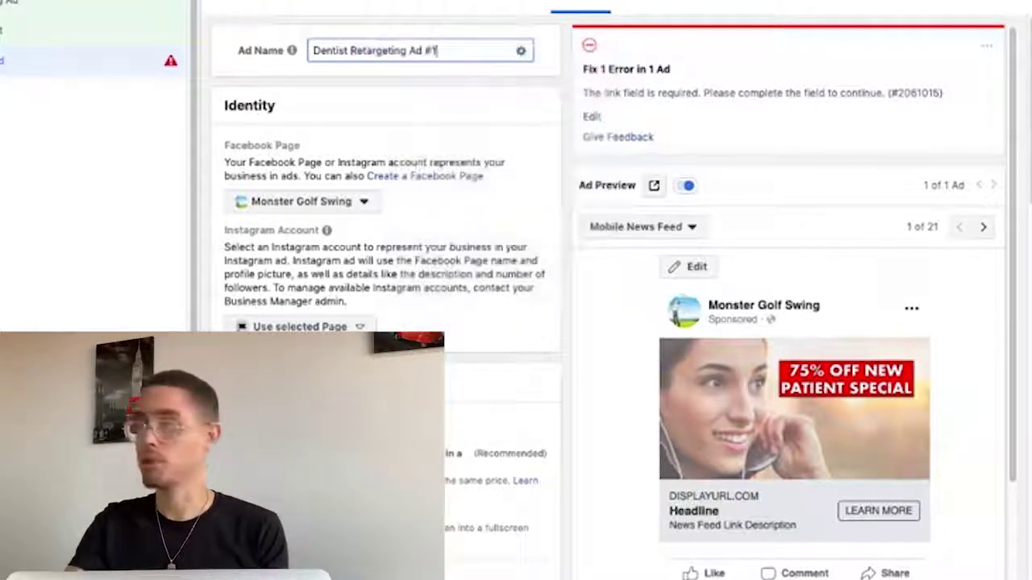
scroll(444, 242, "down", 10)
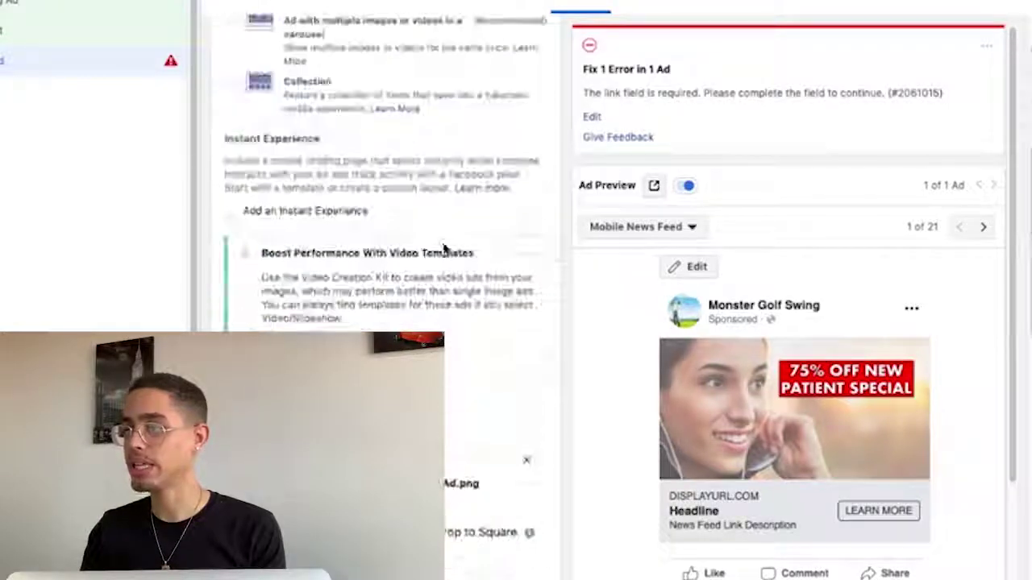
- Copy the Amaya Dental new patient landing page's full address into the ad's Website URL
scroll(436, 240, "down", 5)
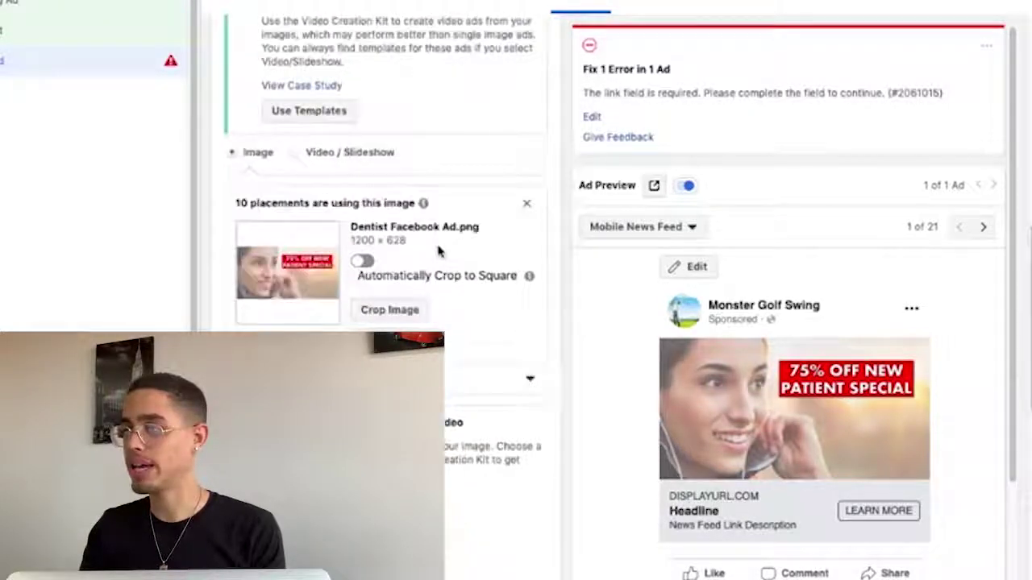
scroll(440, 252, "down", 4)
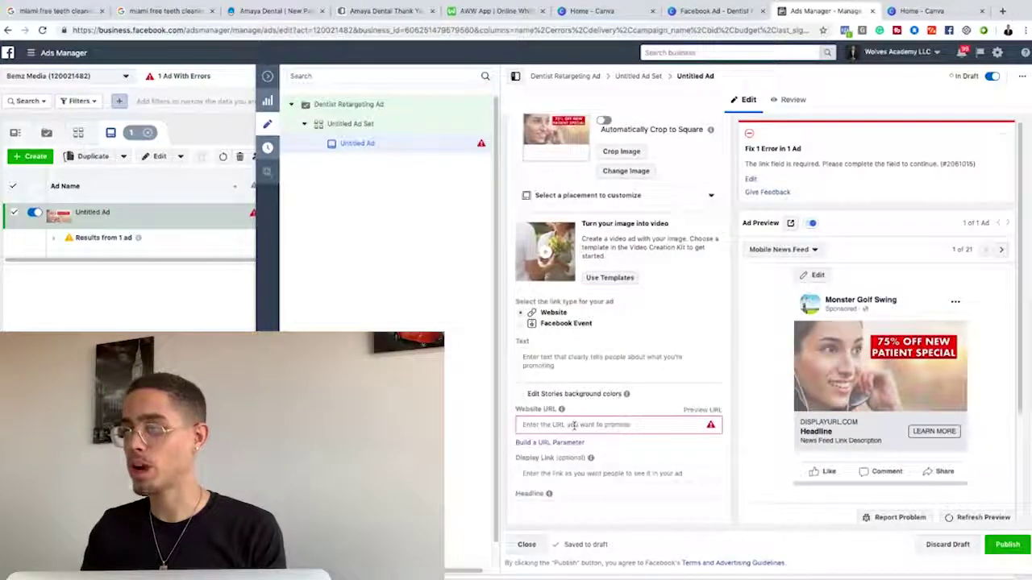
left_click(262, 10)
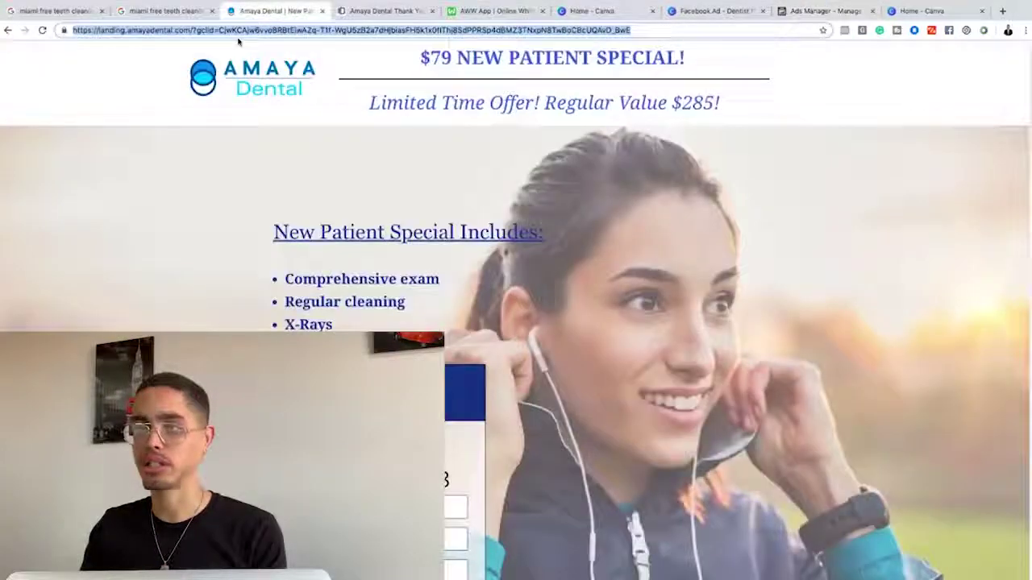
left_click(814, 11)
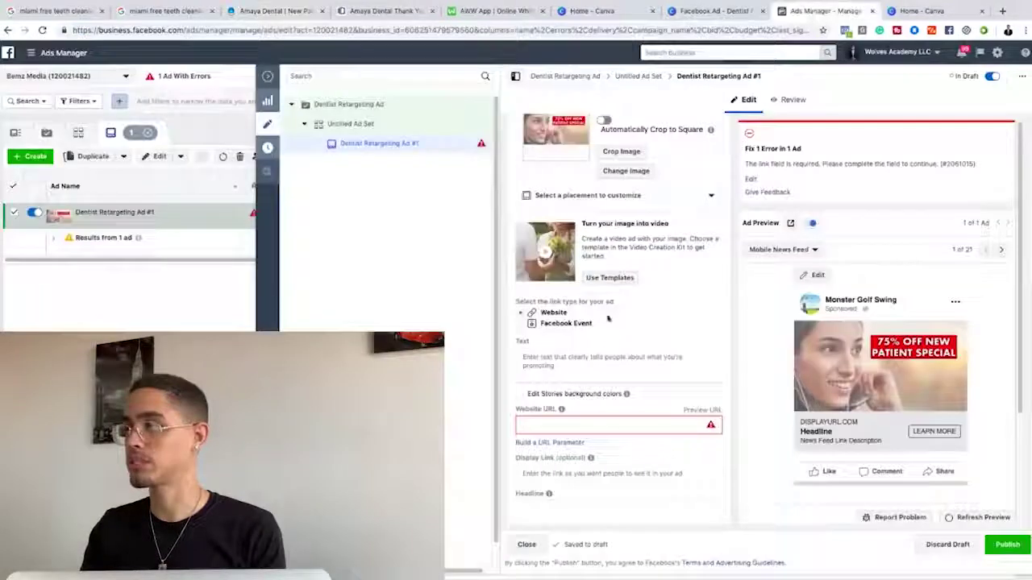
left_click(549, 422)
key("ctrl+v")
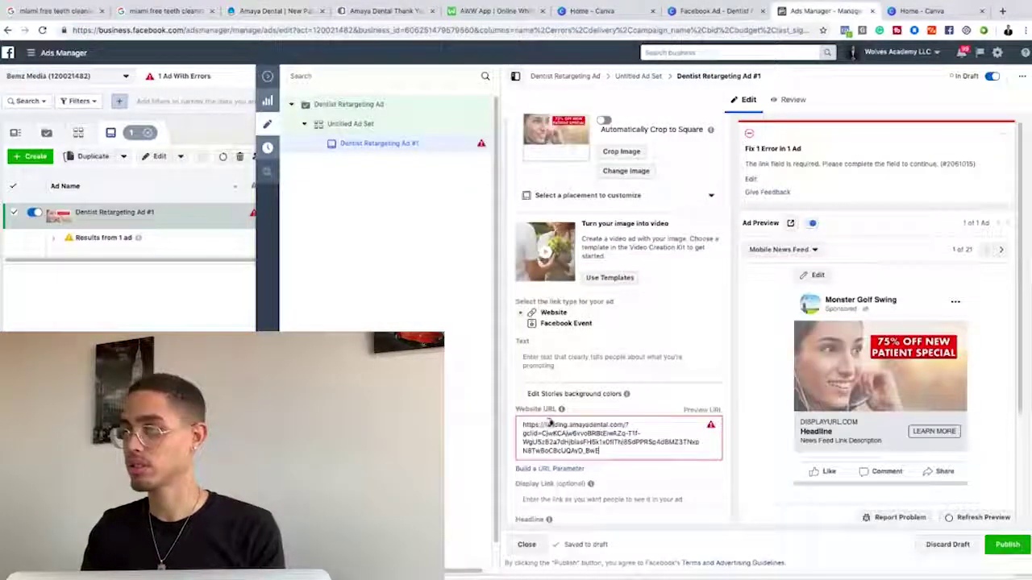
- Begin the ad's primary text with "Hey! You forgot to claim your MASSIVE New Patient Teeth Cleaning discount"
left_click(554, 360)
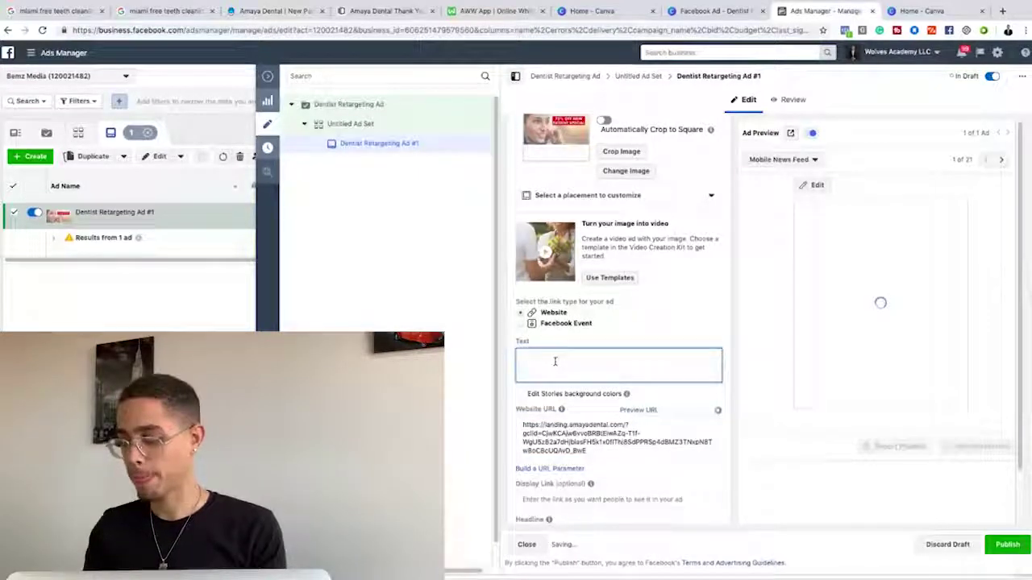
type("Hey! ")
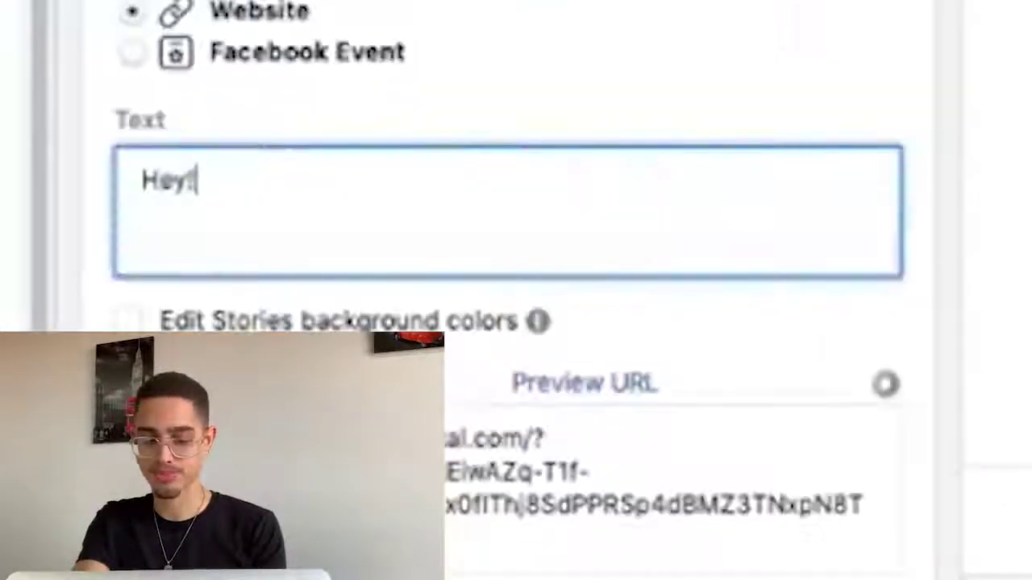
type("You")
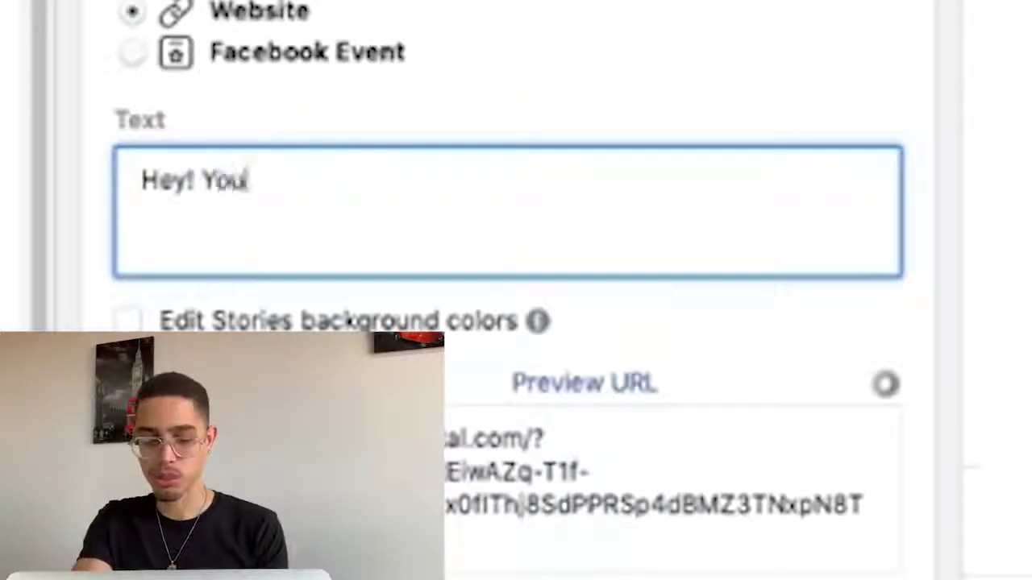
type(" forgot to ")
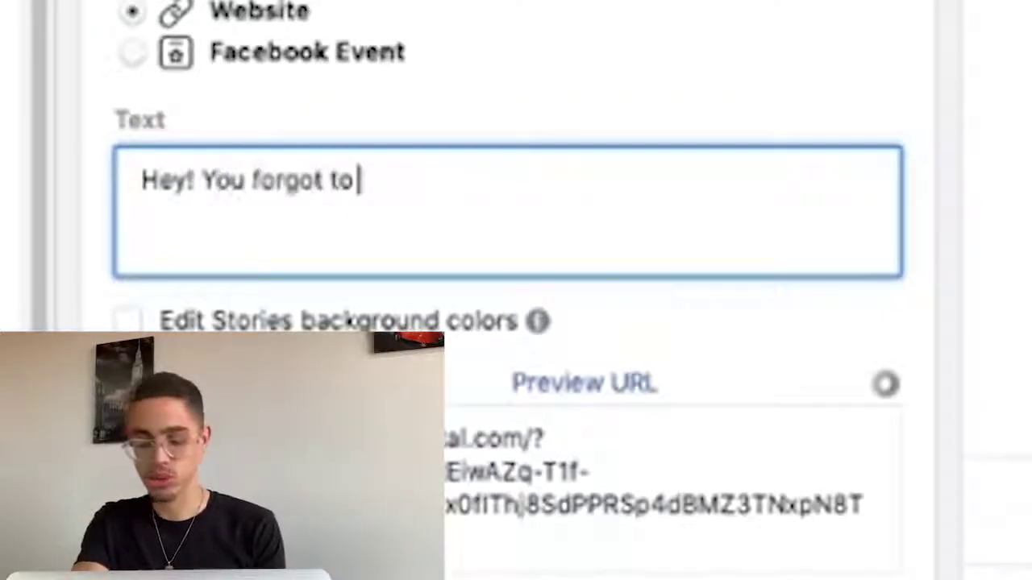
type("claim your ")
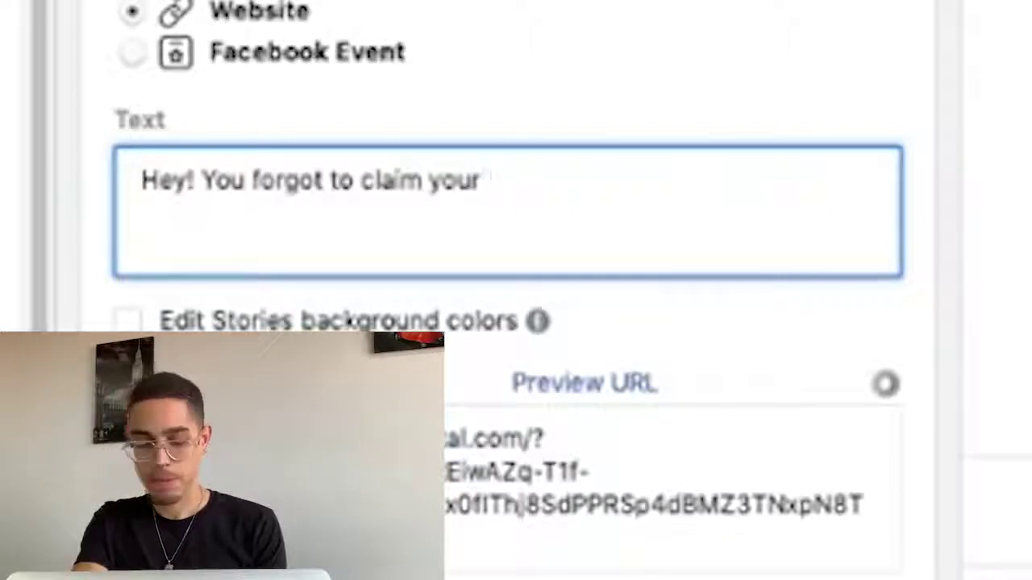
type("MASSIVE Teeth")
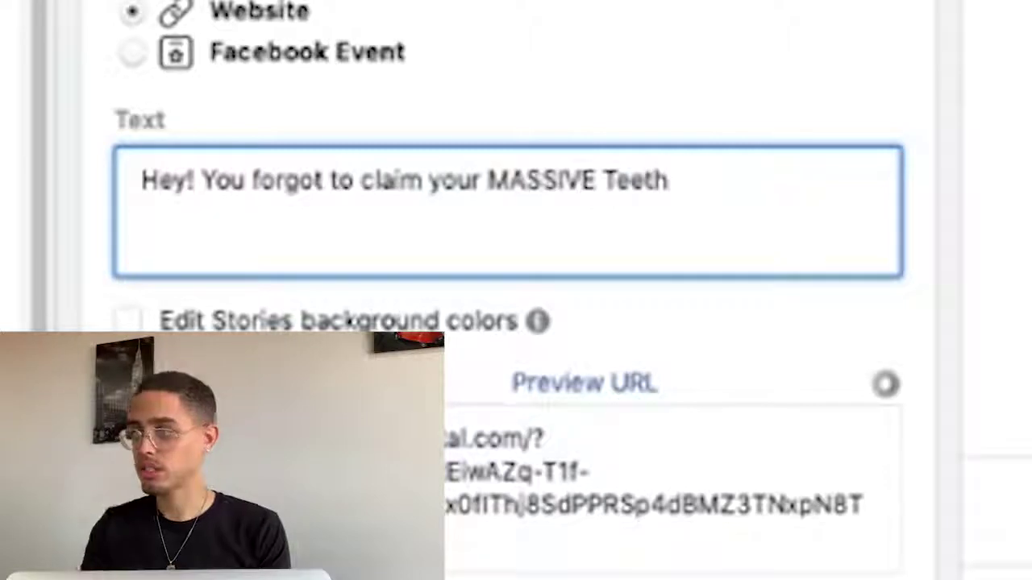
left_click(598, 183)
type("New Patient")
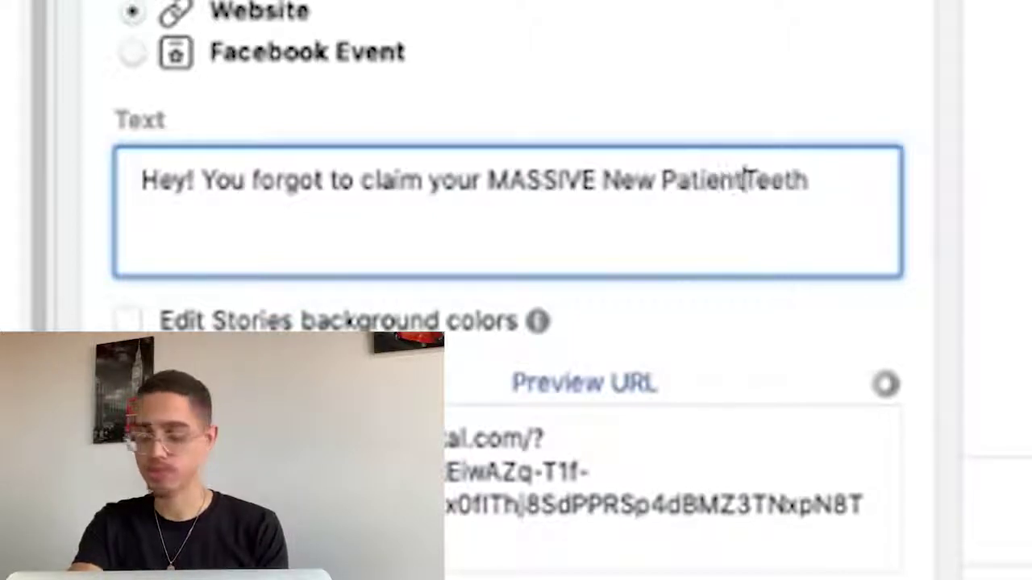
left_click(830, 195)
key("Return")
type("C")
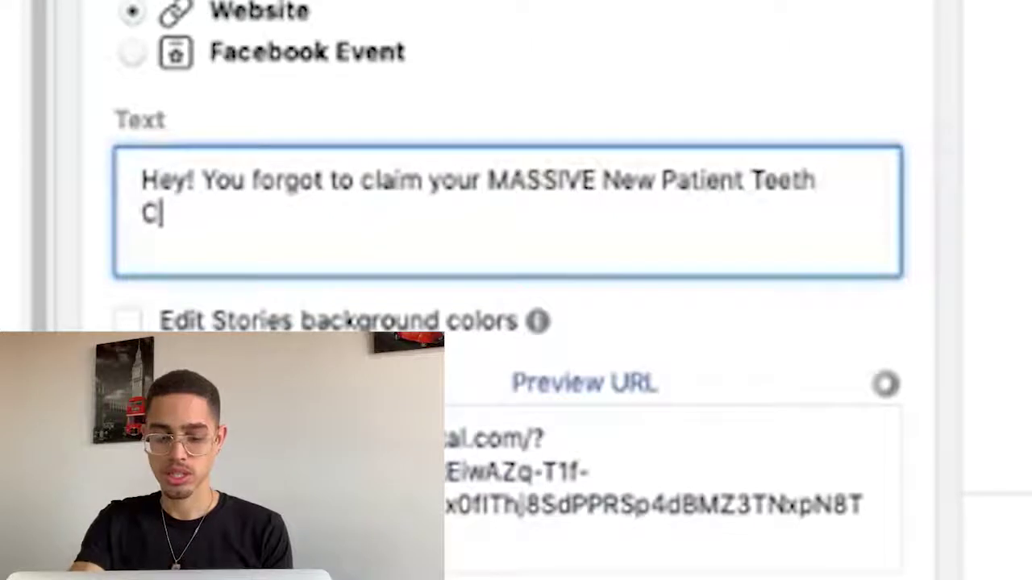
type("leaning ")
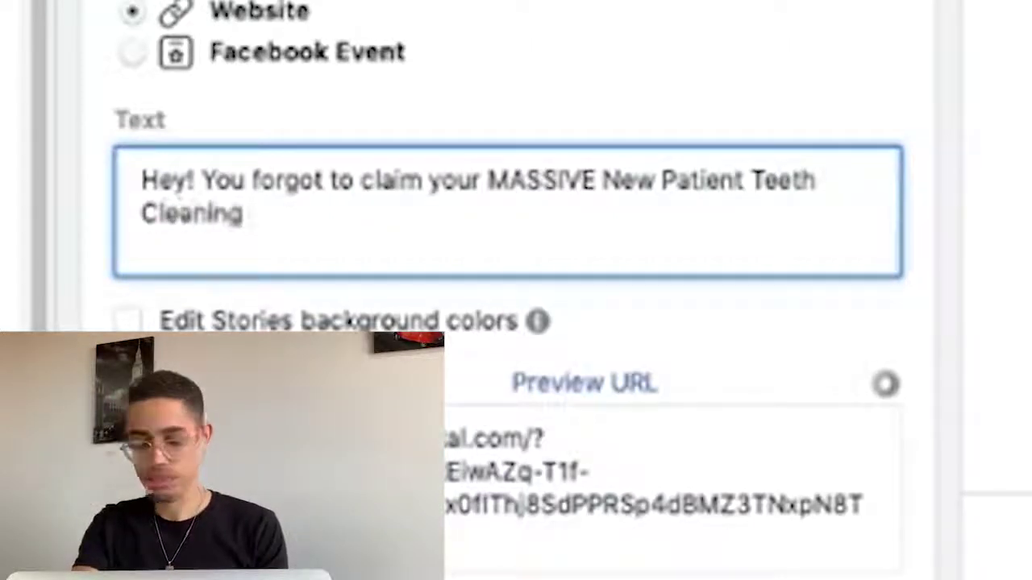
type("discount")
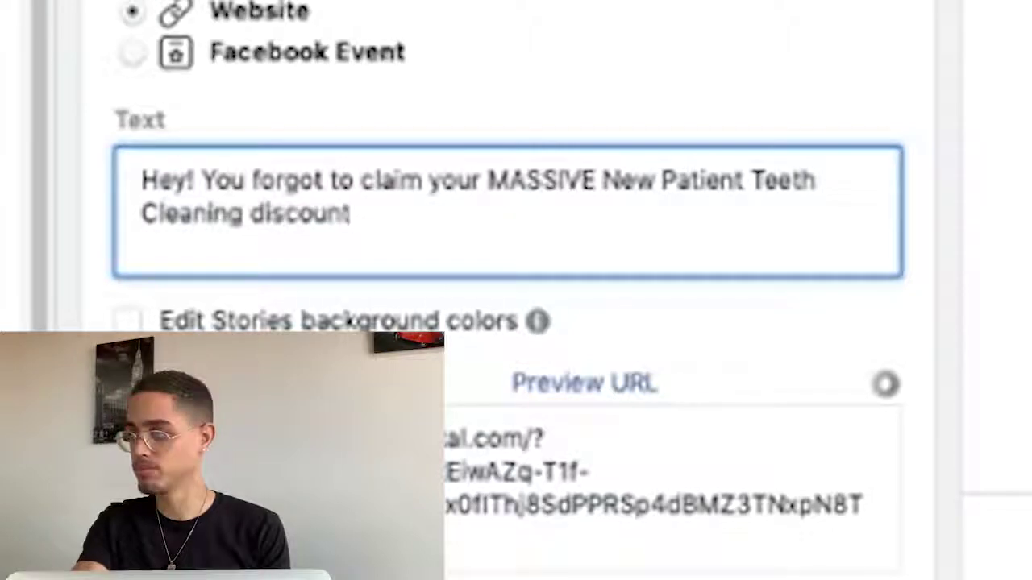
- Finish the ad's primary text with "! Click the button below before the offer is gone!"
type("! Cla")
key("BackSpace")
key("BackSpace")
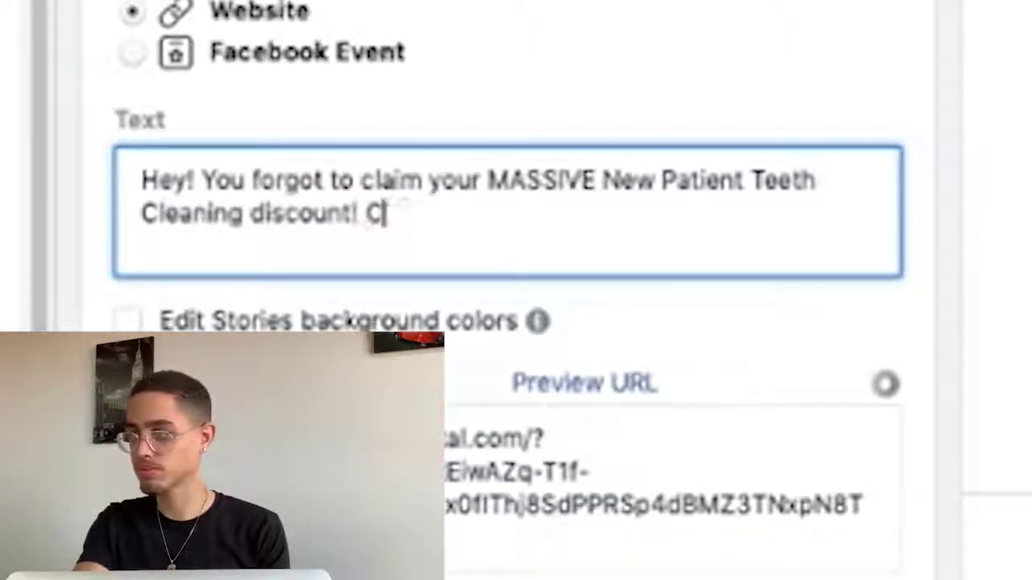
key("BackSpace")
type("Click")
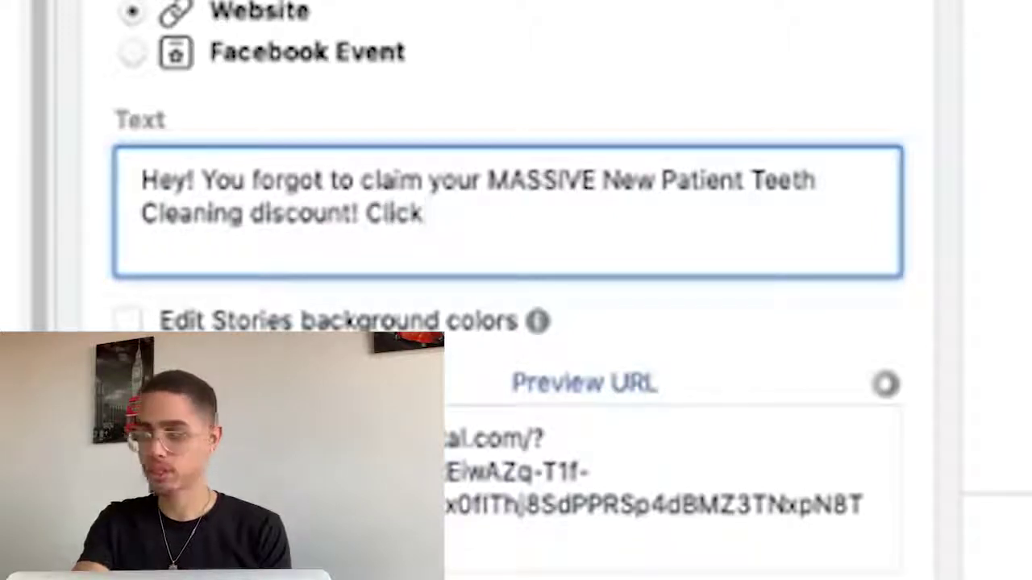
type(" the b")
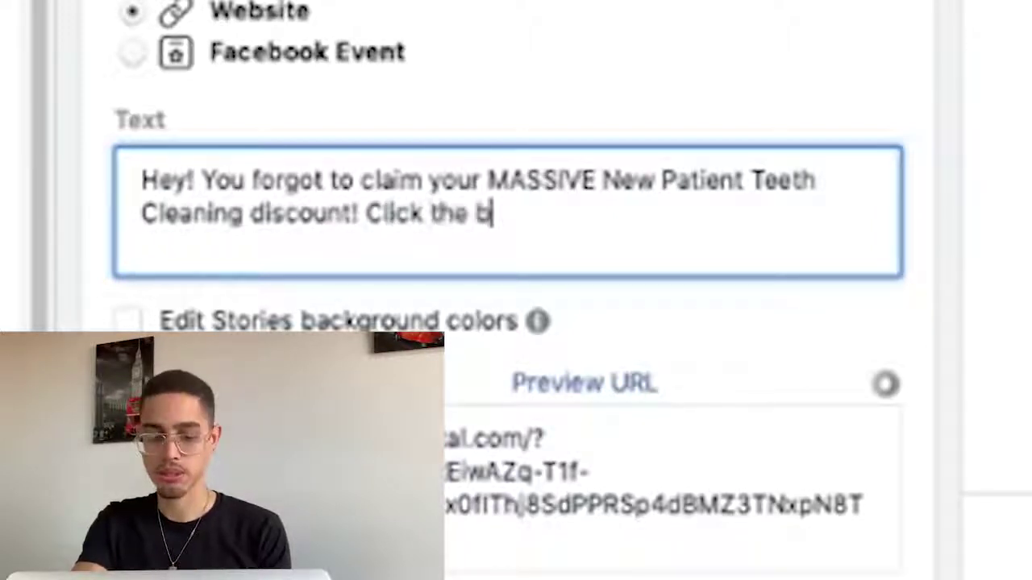
type("utton t")
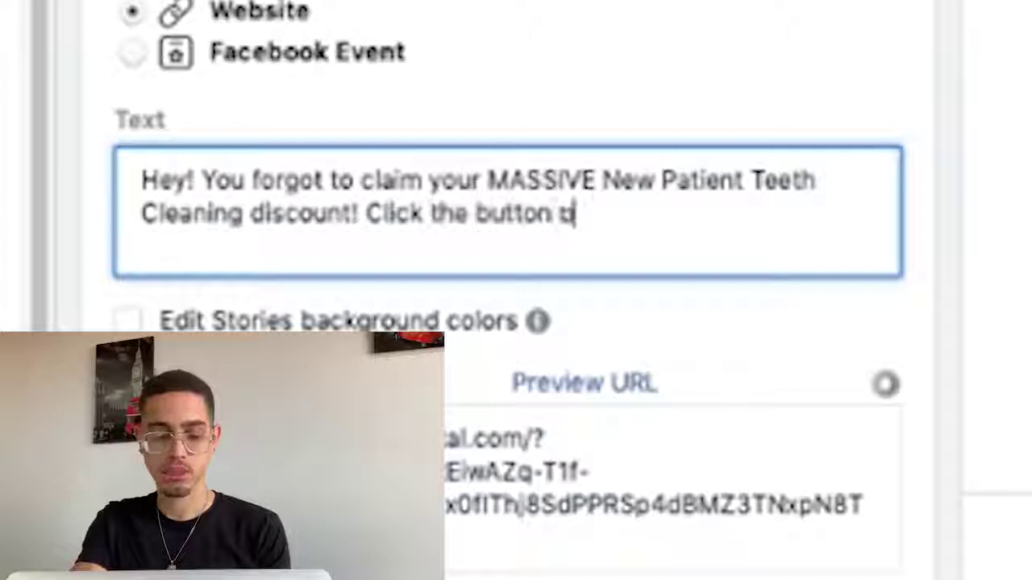
key("BackSpace")
type("below ")
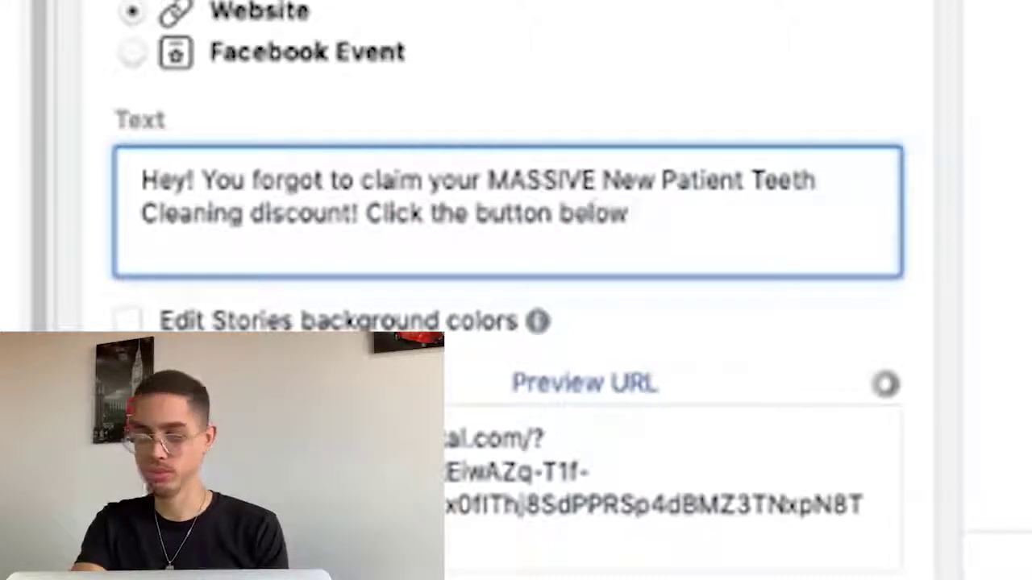
type("fore")
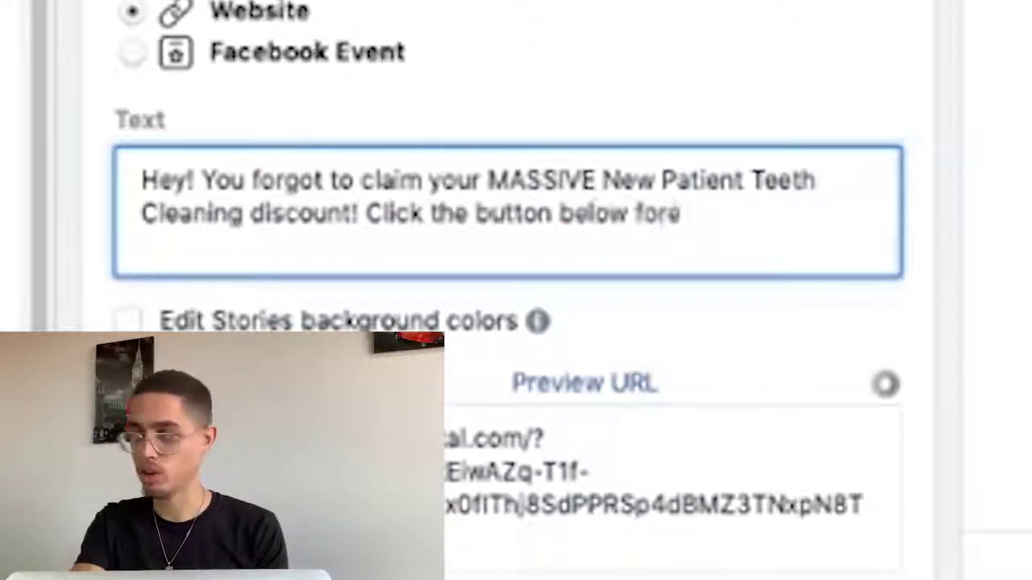
key("BackSpace")
key("BackSpace")
key("BackSpace")
key("BackSpace")
key("BackSpace")
key("BackSpace")
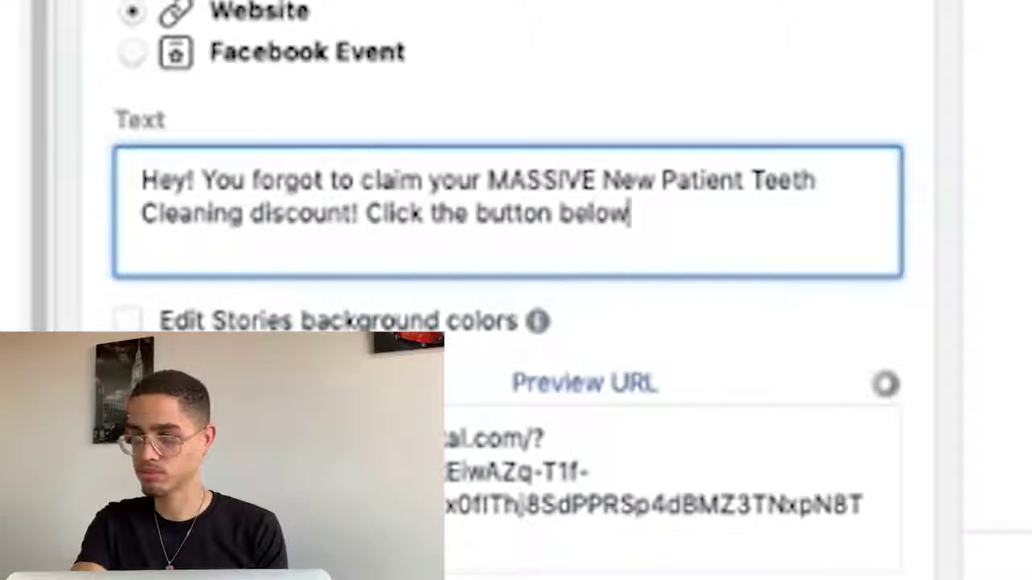
type("before th")
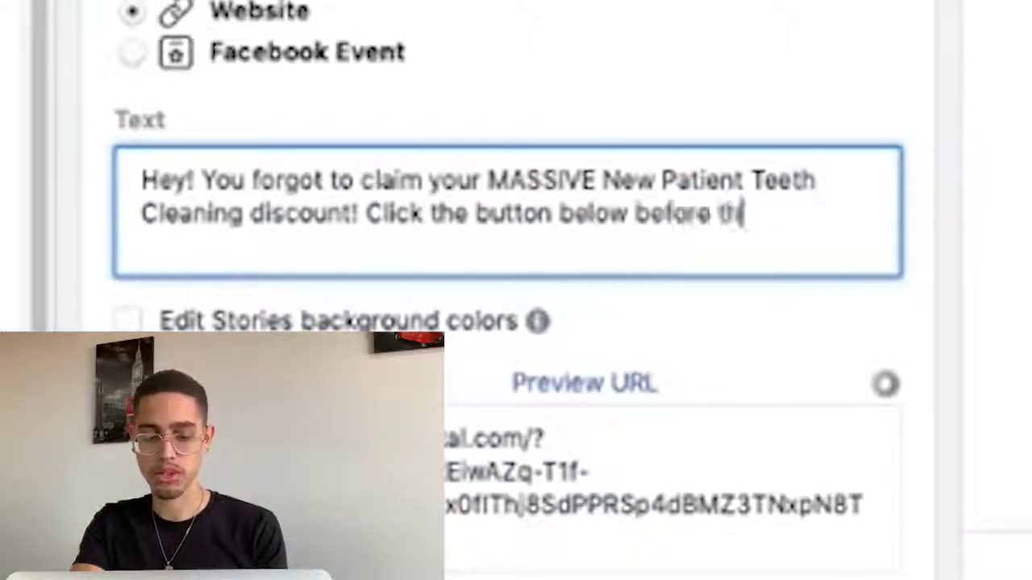
type("e offer is gone!")
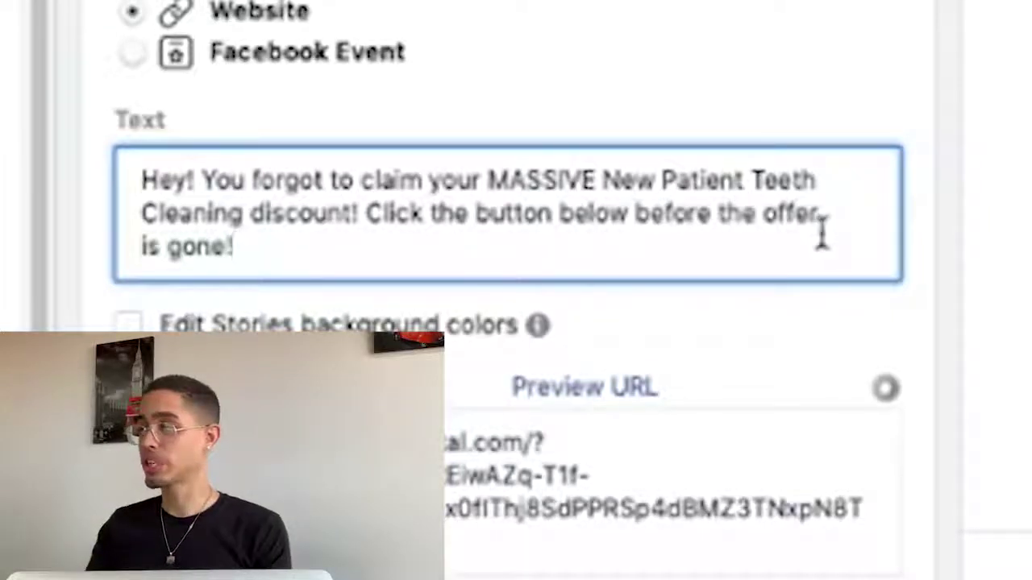
- Set the ad's headline to "75% OFF teeth Cleaning!"
scroll(674, 266, "down", 5)
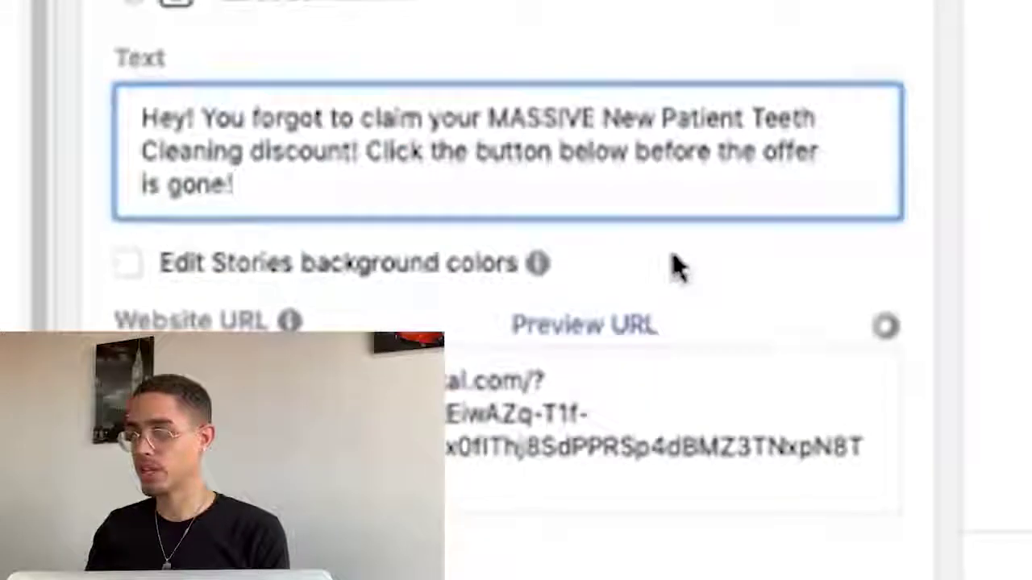
left_click(298, 454)
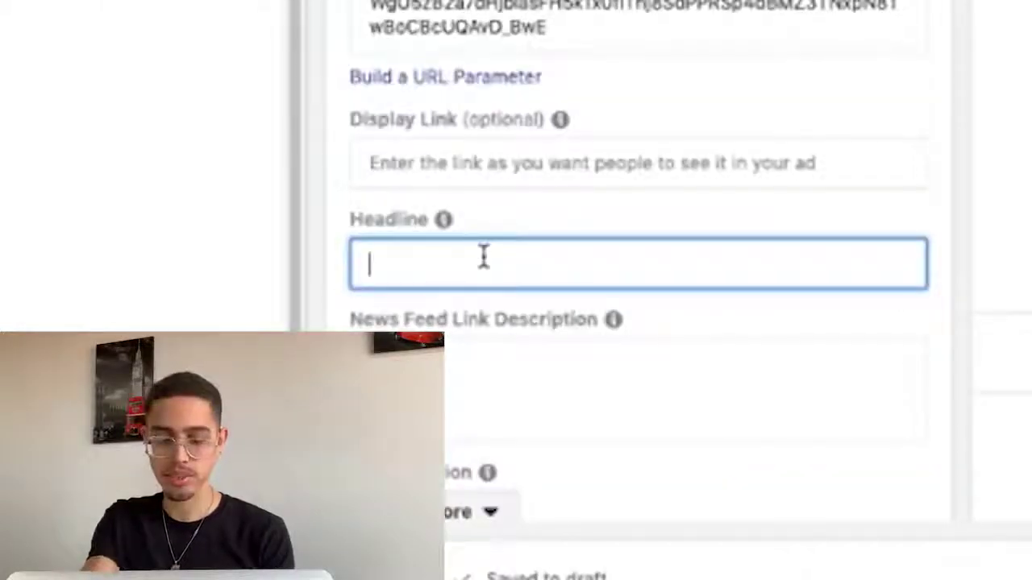
type("75%")
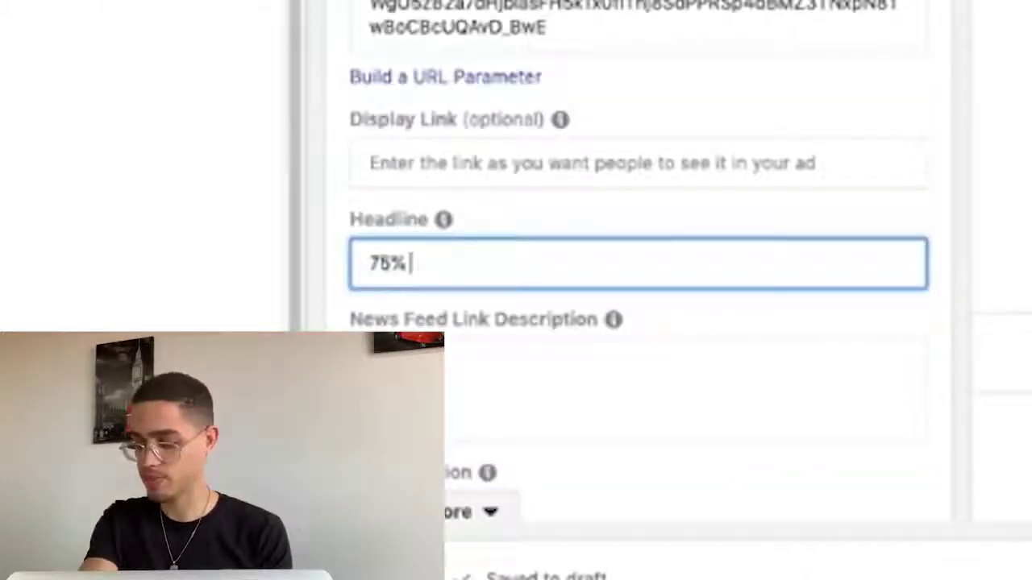
type(" OFF")
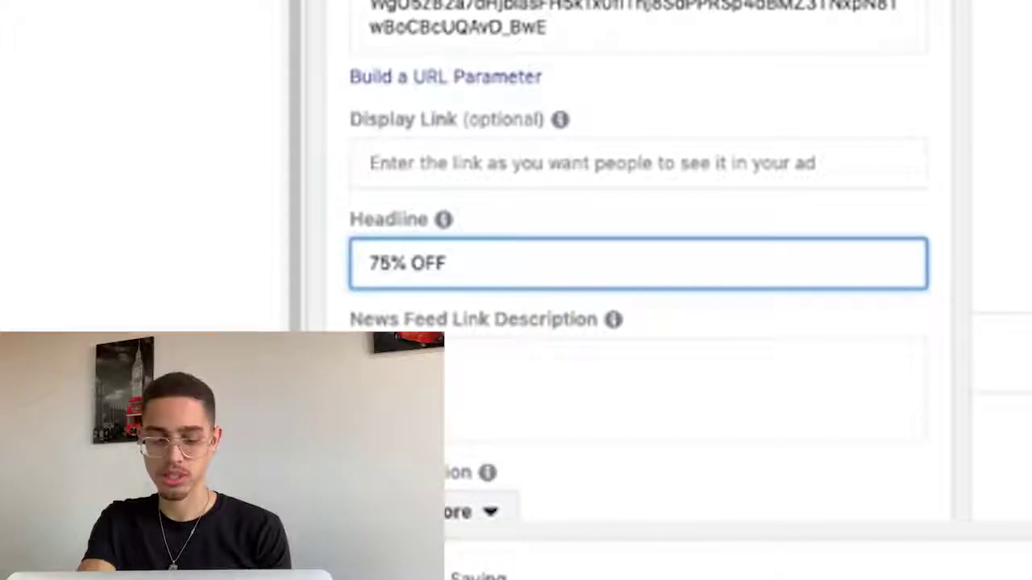
type(" New T")
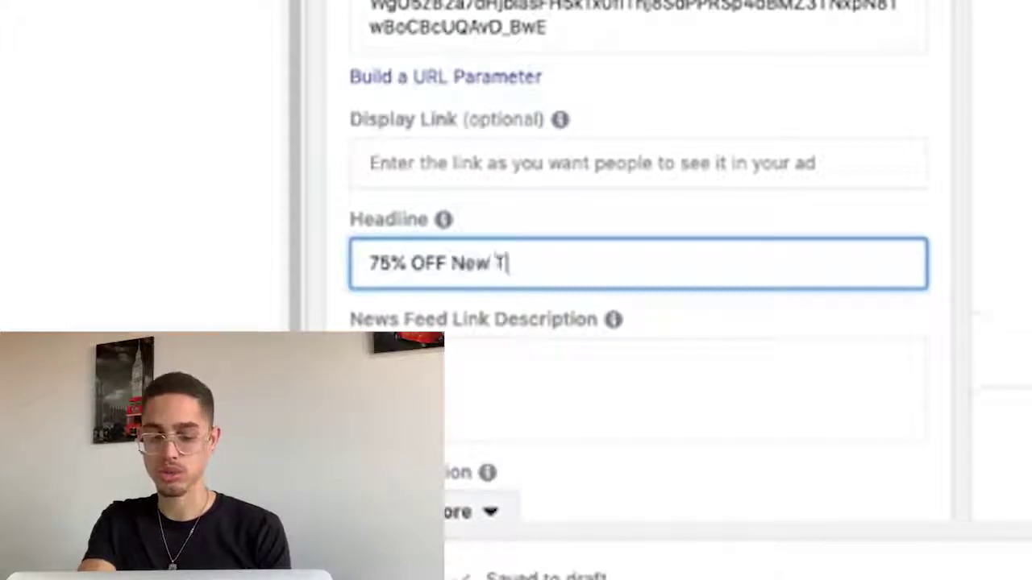
key("BackSpace")
type("ee")
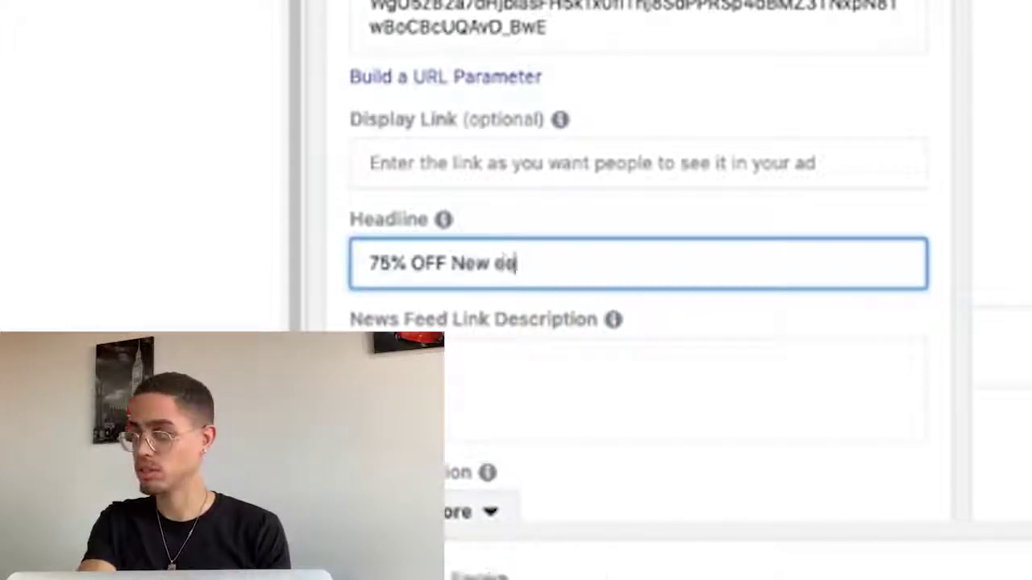
type("th Cleaining")
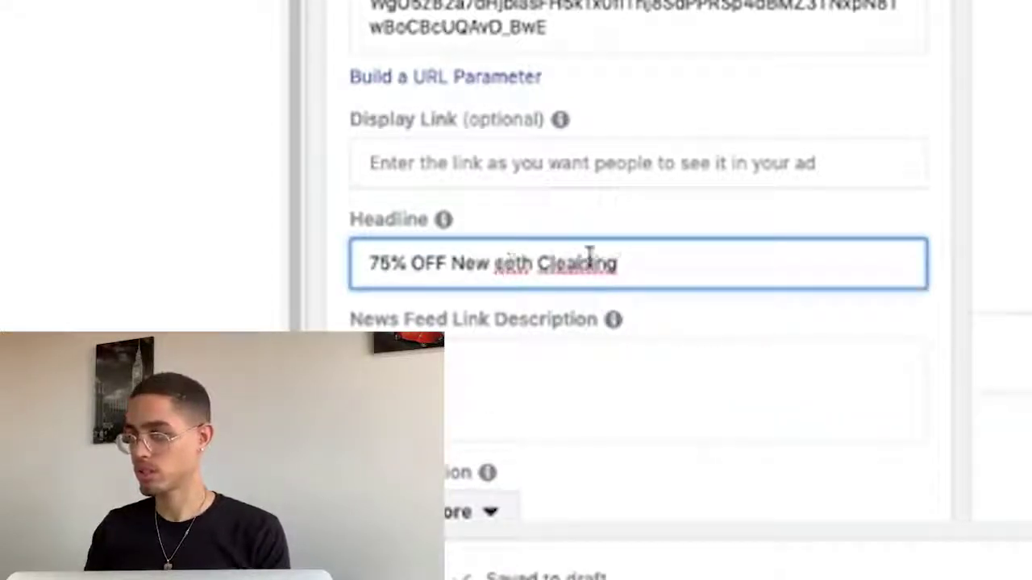
left_click(490, 266)
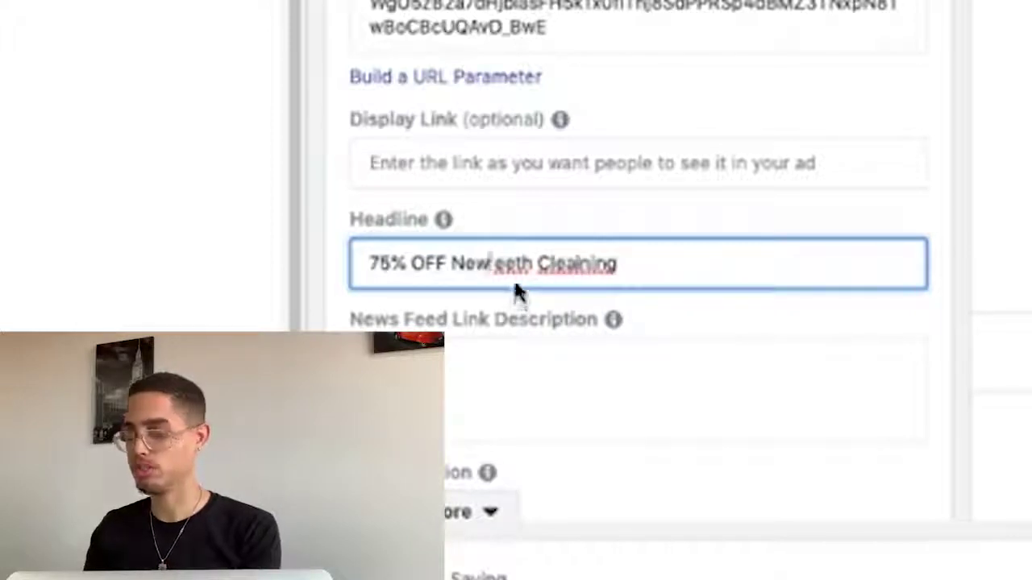
key("BackSpace")
key("BackSpace")
key("BackSpace")
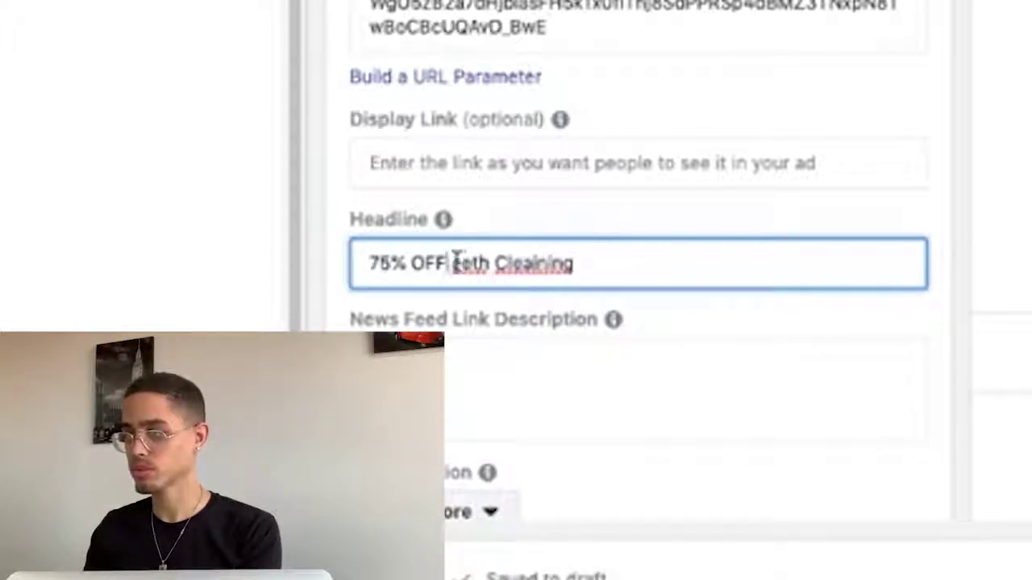
type("t")
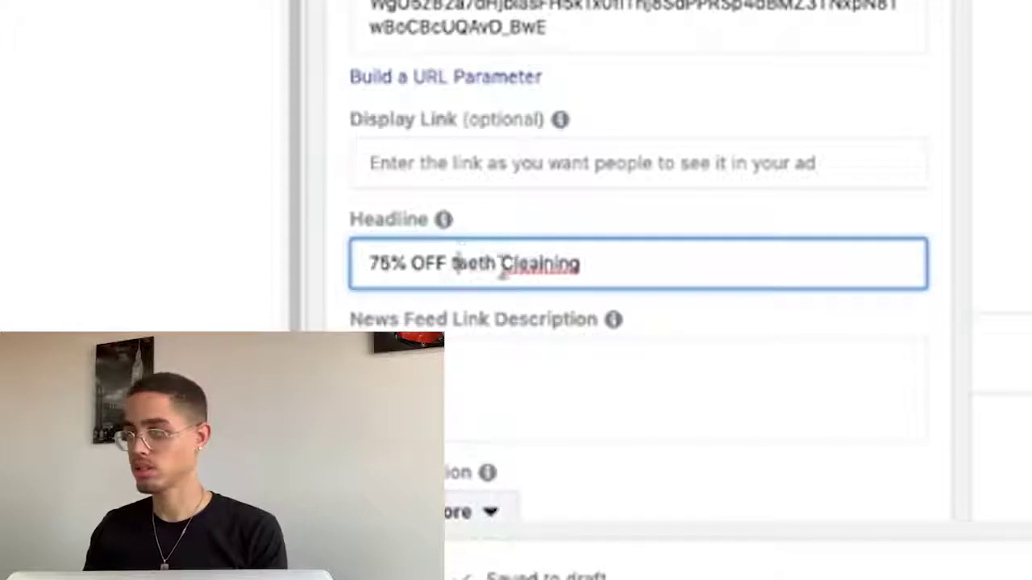
right_click(544, 268)
left_click(611, 206)
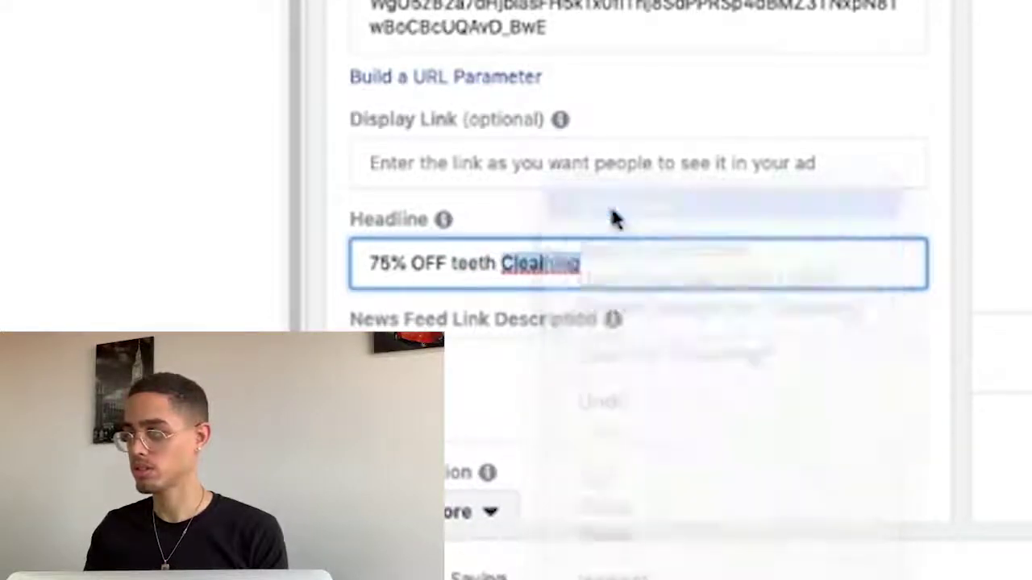
type("!")
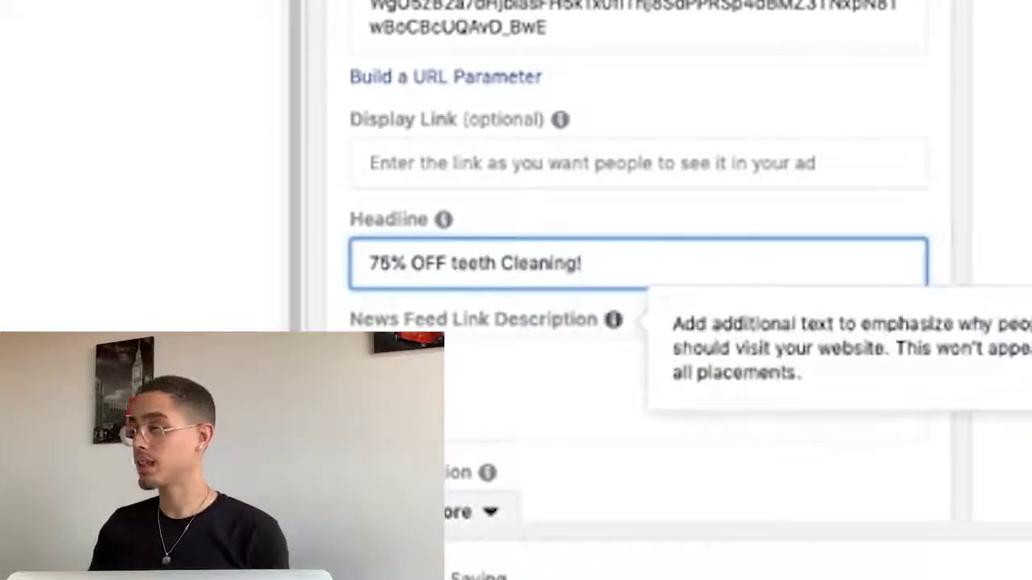